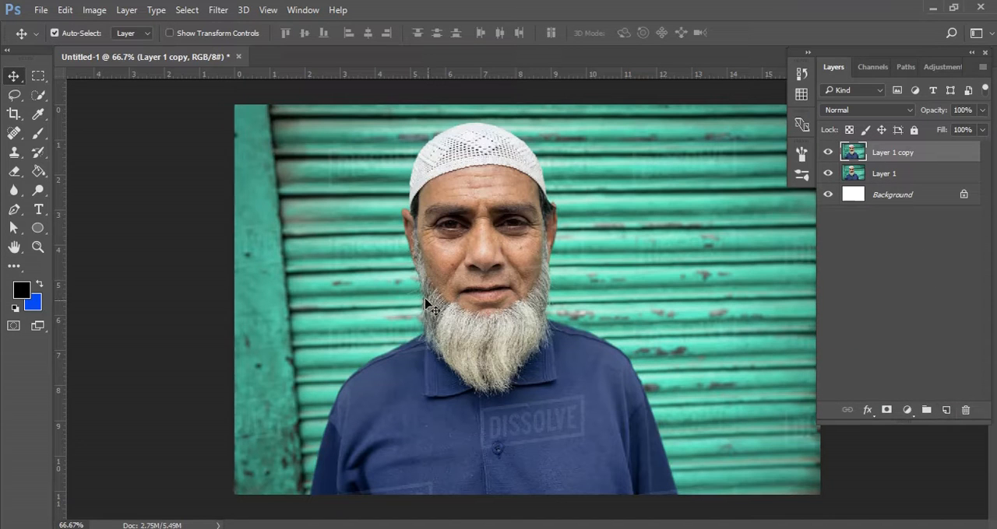
scroll(535, 390, up, 5)
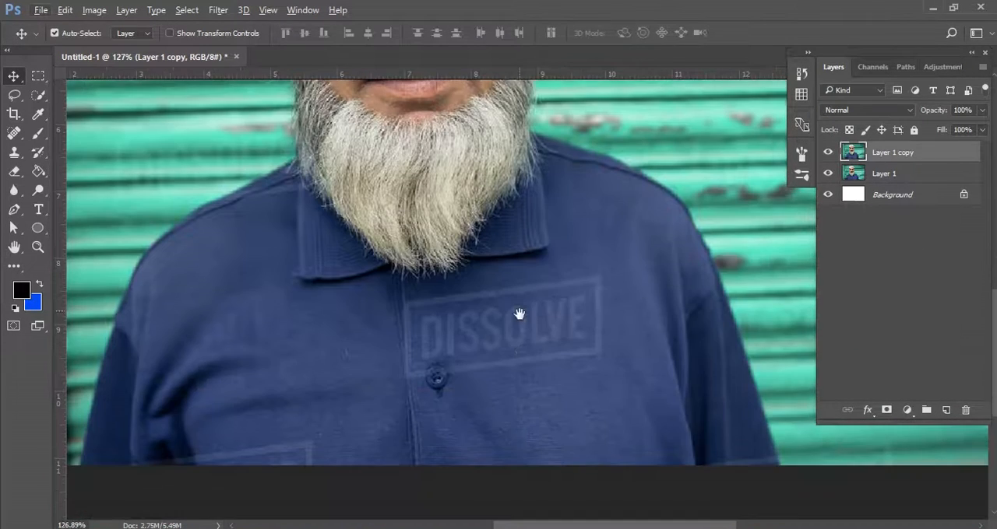
scroll(478, 348, up, 3)
drag(518, 369, 500, 296)
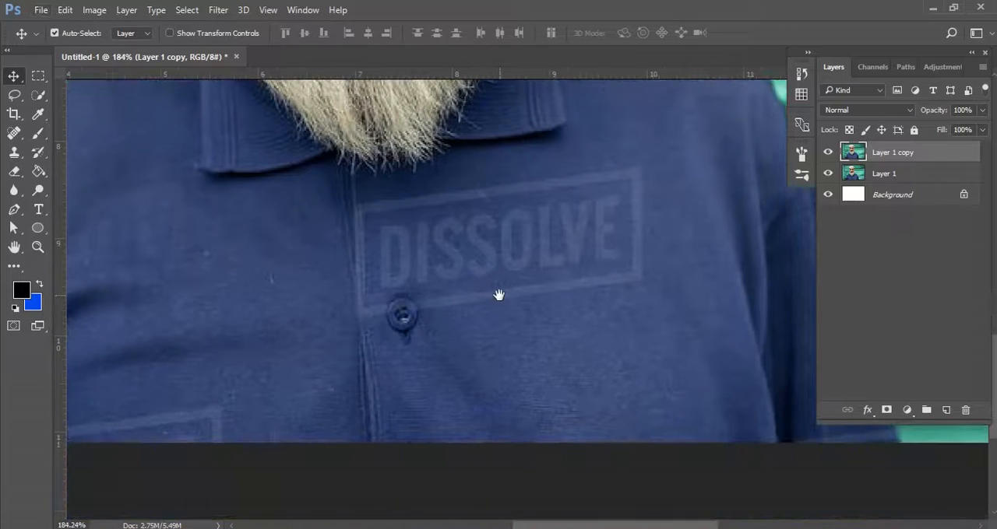
click(14, 172)
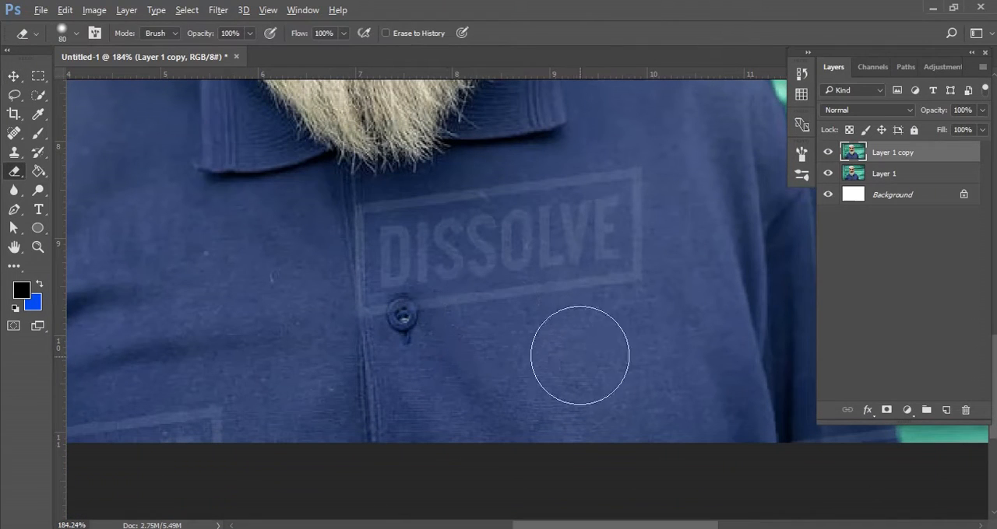
key(bracketleft)
key(bracketleft)
key(bracketleft)
key(bracketleft)
key(bracketleft)
key(bracketleft)
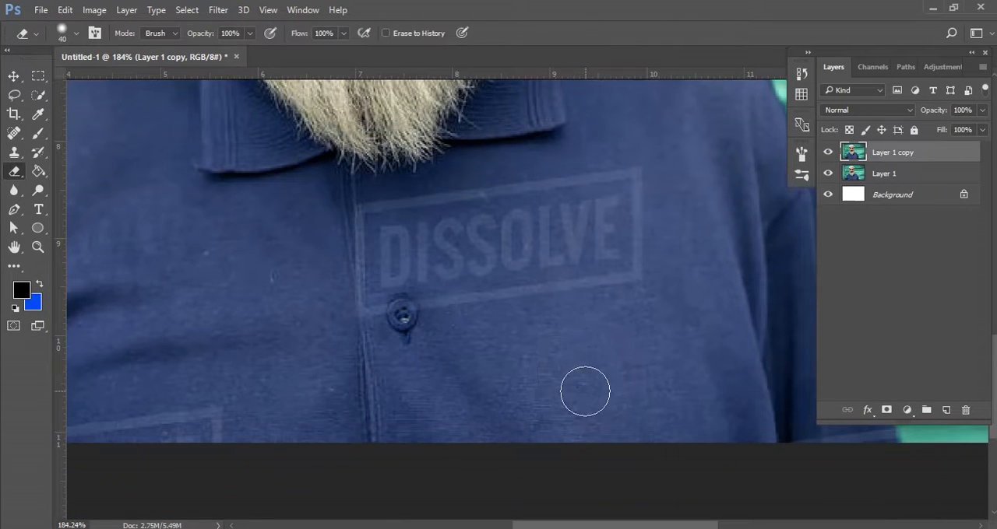
Cover the DISSOLVE watermark on the shirt's chest with clean fabric using the Clone Stamp at size 21.
drag(14, 152, 58, 159)
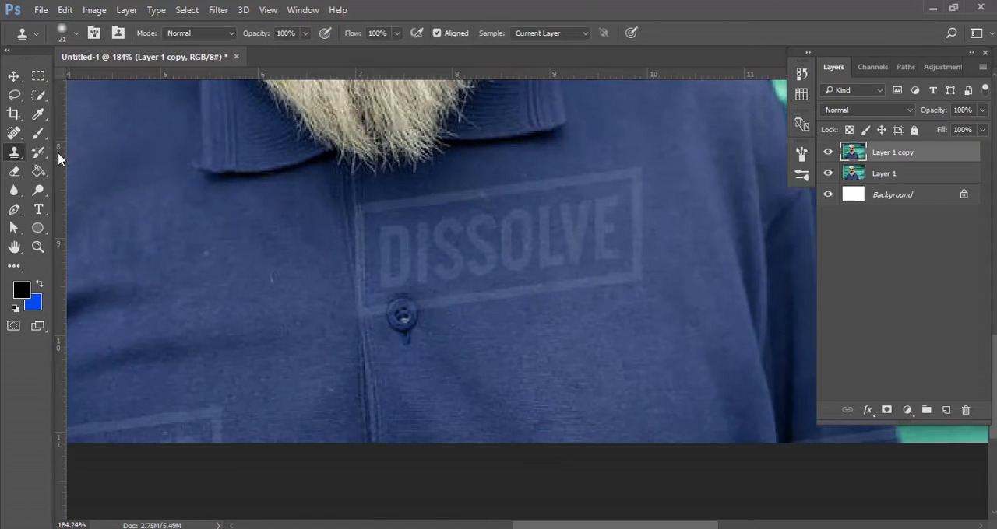
alt+click(584, 362)
mouse_move(632, 169)
mouse_down()
mouse_move(637, 280)
mouse_move(639, 261)
mouse_move(629, 277)
mouse_move(553, 280)
mouse_move(597, 299)
mouse_move(636, 257)
mouse_move(625, 279)
mouse_move(474, 289)
mouse_up()
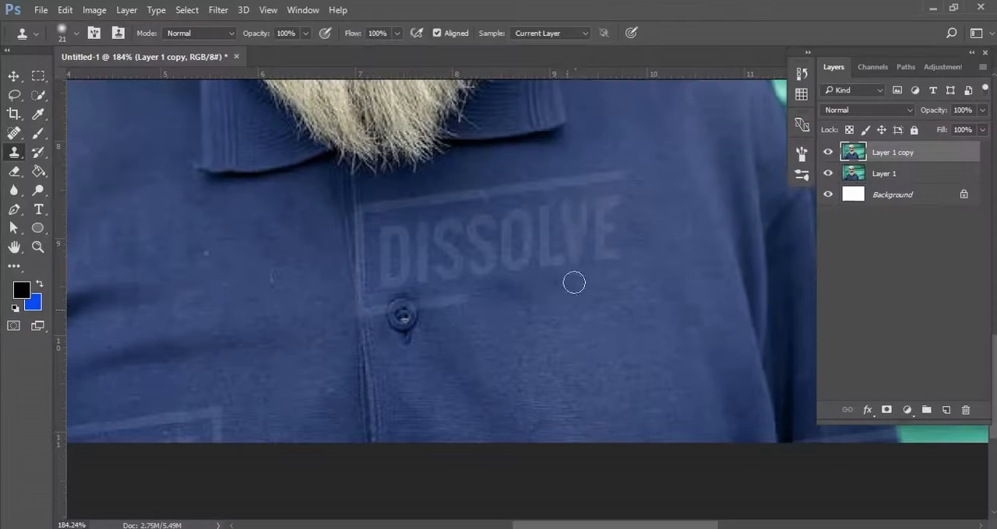
mouse_move(574, 283)
mouse_down()
mouse_move(567, 221)
mouse_move(589, 197)
mouse_move(612, 200)
mouse_move(610, 261)
mouse_up()
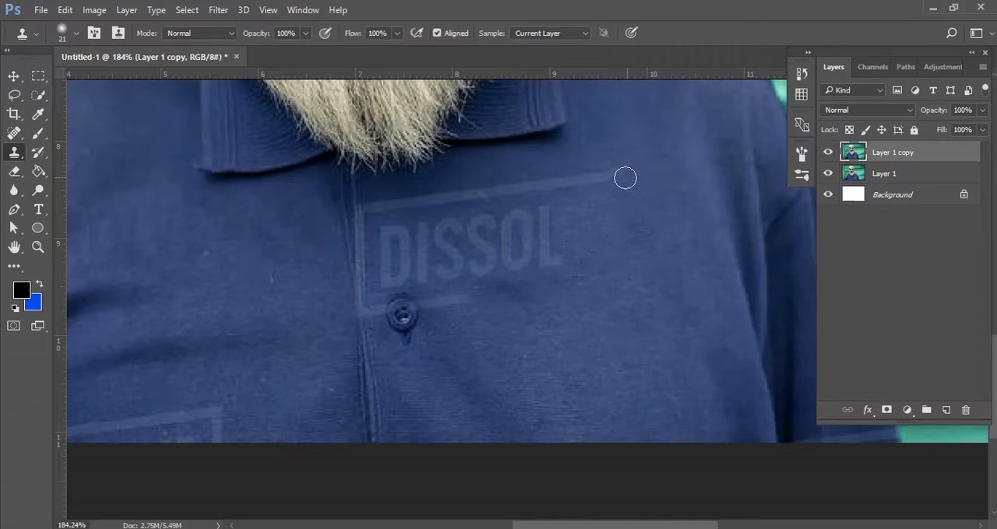
mouse_move(626, 178)
mouse_down()
mouse_move(500, 190)
mouse_move(549, 279)
mouse_move(506, 208)
mouse_move(480, 269)
mouse_move(472, 258)
mouse_move(486, 207)
mouse_move(460, 195)
mouse_move(383, 207)
mouse_up()
alt+click(463, 176)
mouse_move(453, 231)
mouse_down()
mouse_move(442, 260)
mouse_move(438, 229)
mouse_move(388, 238)
mouse_move(427, 246)
mouse_up()
alt+click(506, 294)
mouse_move(487, 296)
mouse_down()
mouse_move(448, 299)
mouse_move(458, 258)
mouse_move(515, 254)
mouse_move(473, 263)
mouse_move(401, 241)
mouse_move(393, 218)
mouse_move(397, 251)
mouse_move(386, 259)
mouse_move(430, 278)
mouse_move(428, 305)
mouse_move(426, 288)
mouse_move(397, 262)
mouse_move(393, 278)
mouse_move(381, 216)
mouse_up()
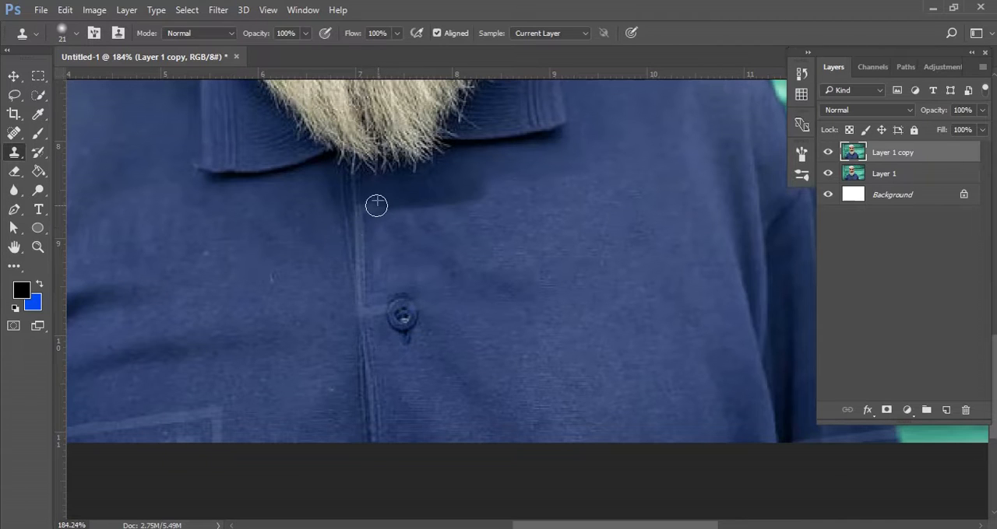
Clone the placket seam beside the shirt button over the remaining vertical watermark line.
drag(419, 351, 452, 327)
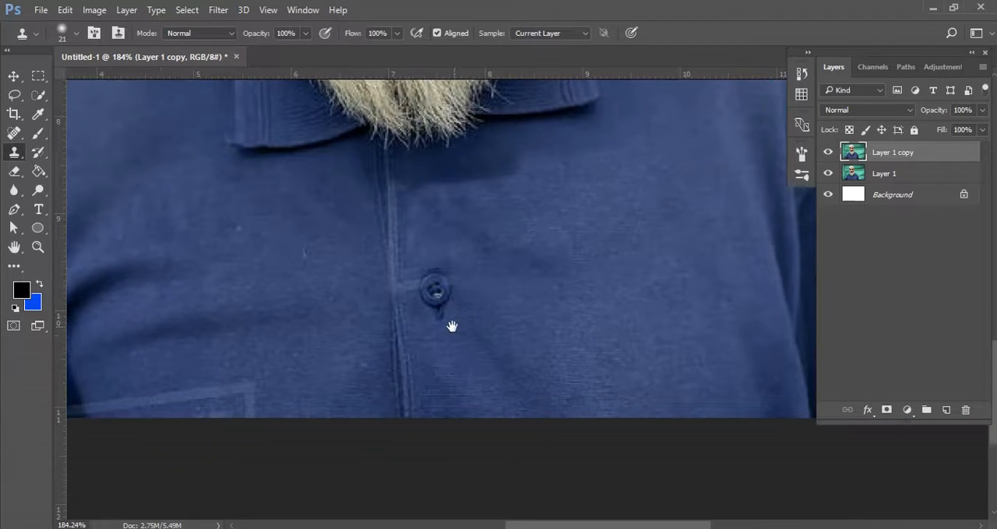
alt+click(400, 332)
mouse_move(394, 171)
mouse_down()
mouse_move(392, 292)
mouse_move(406, 291)
mouse_up()
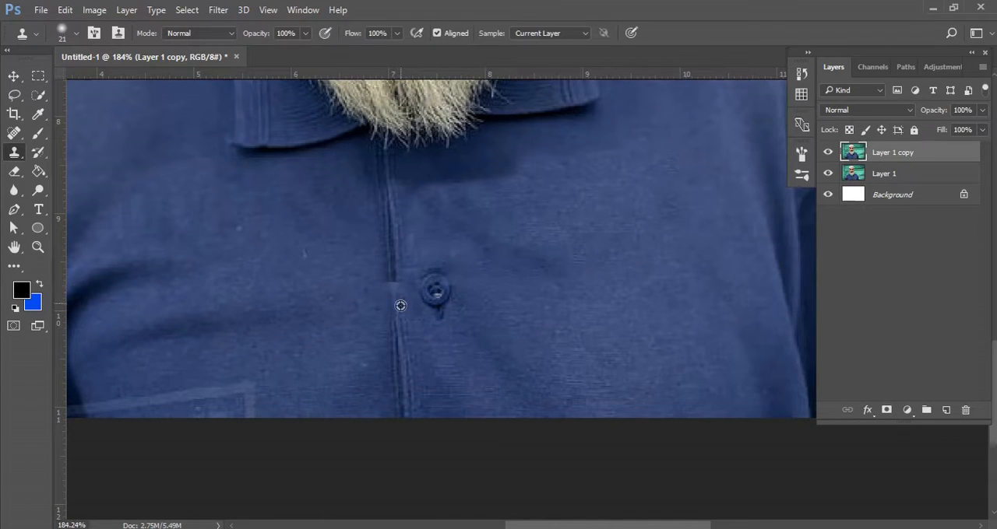
alt+click(400, 306)
mouse_move(395, 282)
mouse_down()
mouse_move(398, 318)
mouse_move(418, 254)
mouse_move(456, 249)
mouse_up()
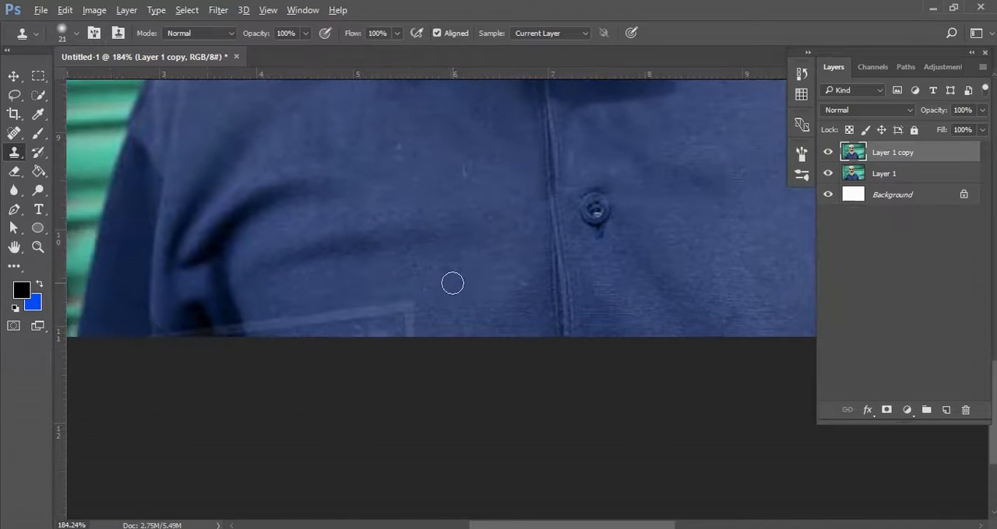
Clone shirt fabric over the partial watermark frame at the lower-left edge of the shirt.
mouse_move(411, 311)
mouse_down()
mouse_move(406, 350)
mouse_move(402, 306)
mouse_move(265, 328)
mouse_move(225, 329)
mouse_up()
alt+click(226, 310)
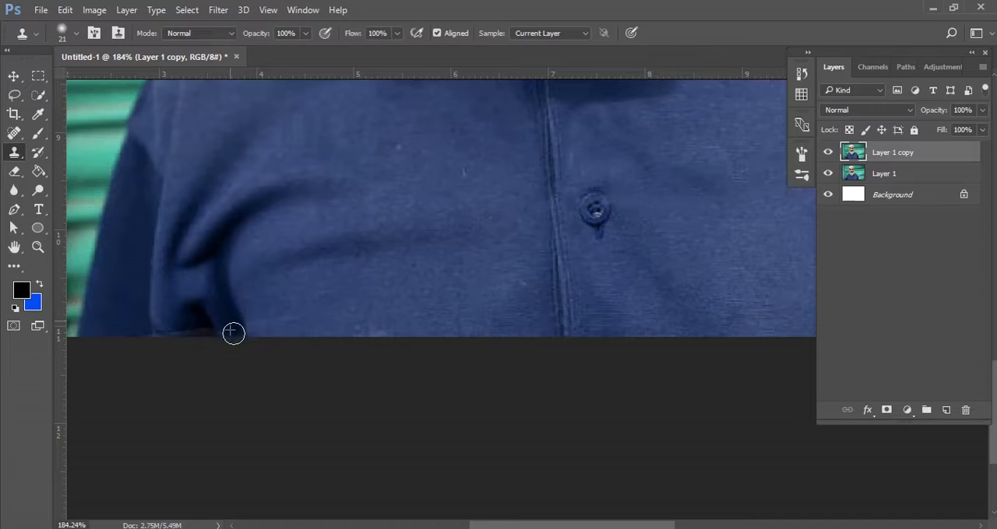
drag(210, 335, 171, 334)
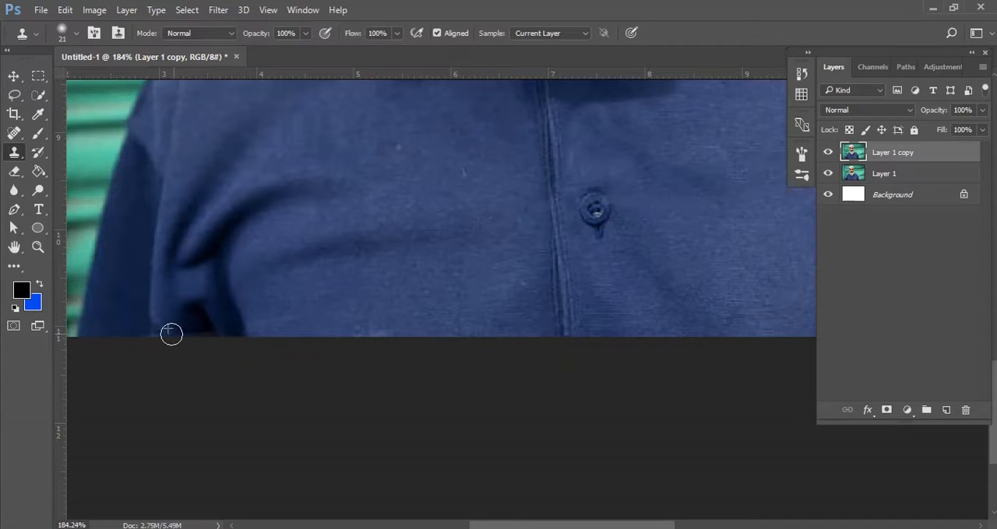
click(14, 76)
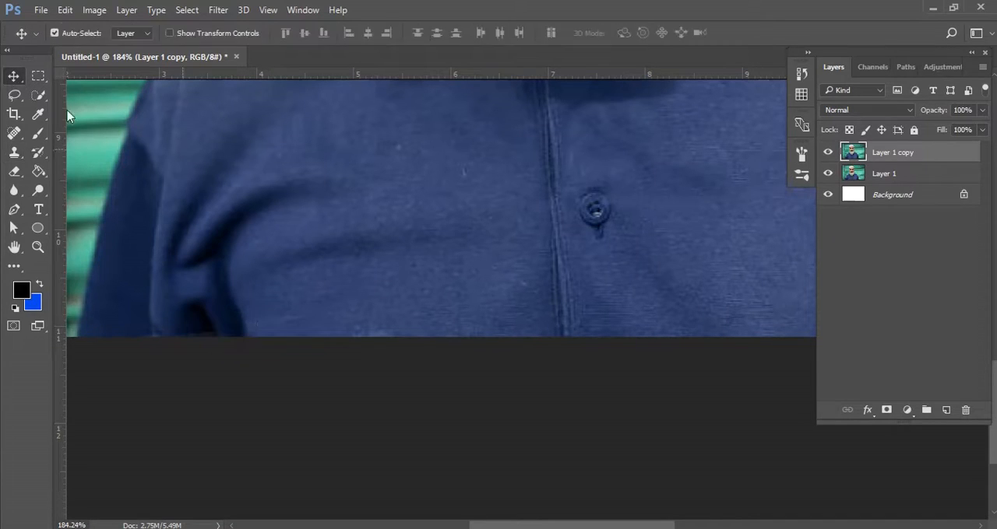
scroll(475, 278, down, 6)
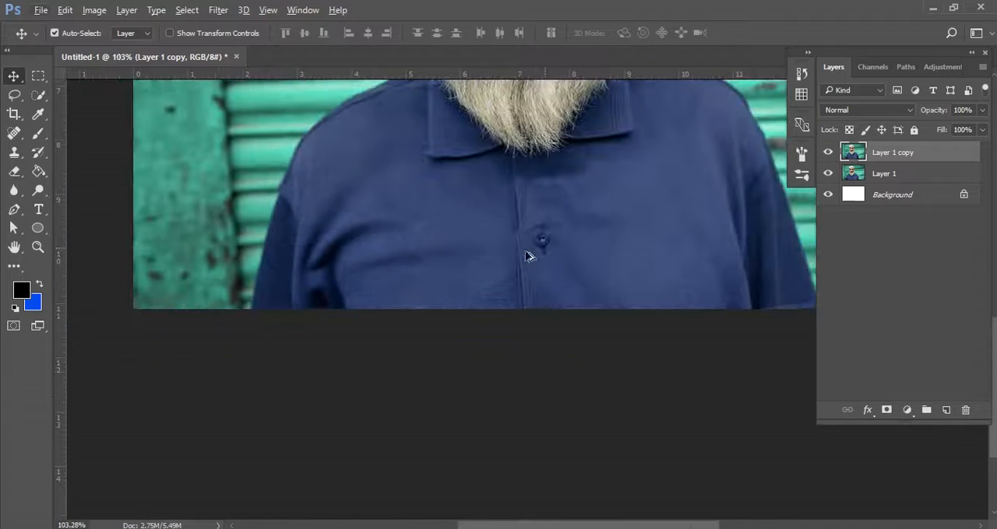
scroll(565, 250, down, 2)
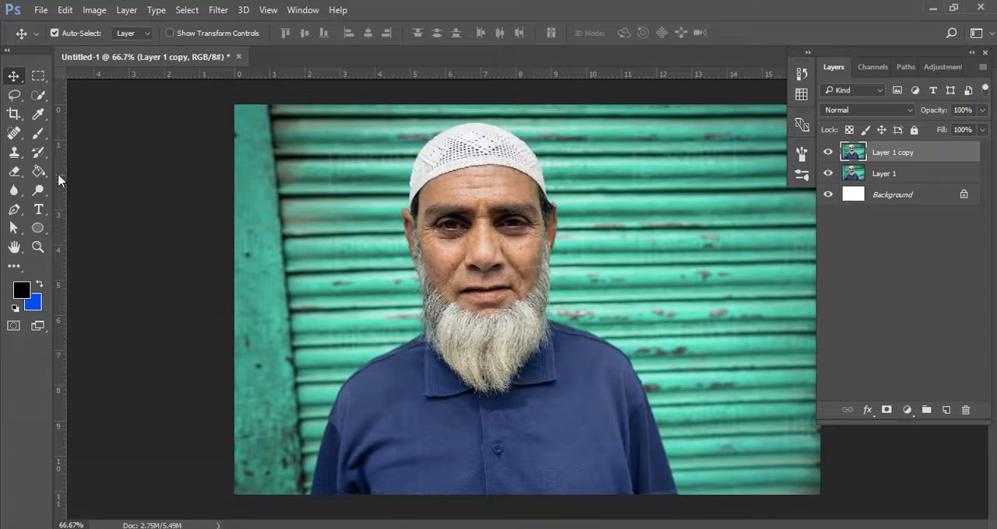
Select the whole man, including face, shirt and white cap, with the Quick Selection tool.
click(37, 94)
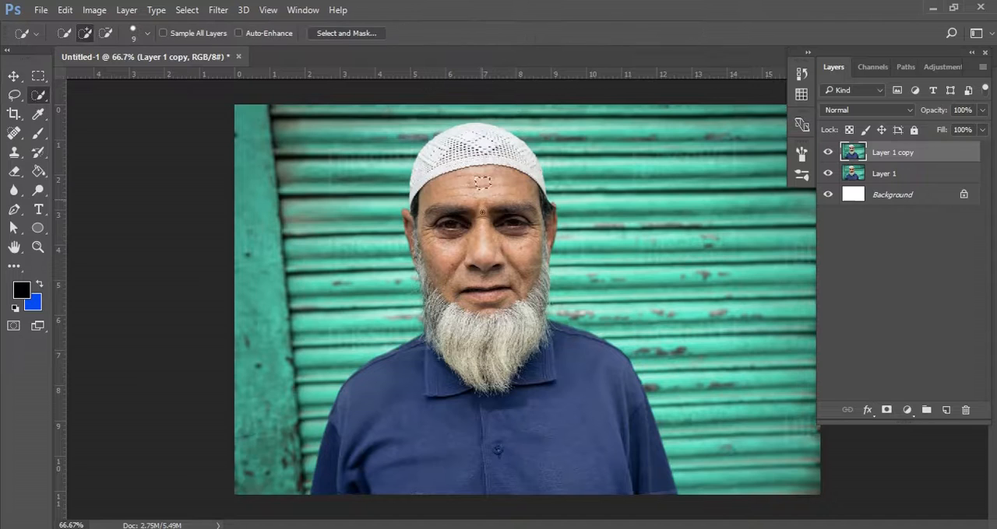
mouse_move(482, 182)
mouse_down()
mouse_move(510, 343)
mouse_move(499, 354)
mouse_move(556, 369)
mouse_up()
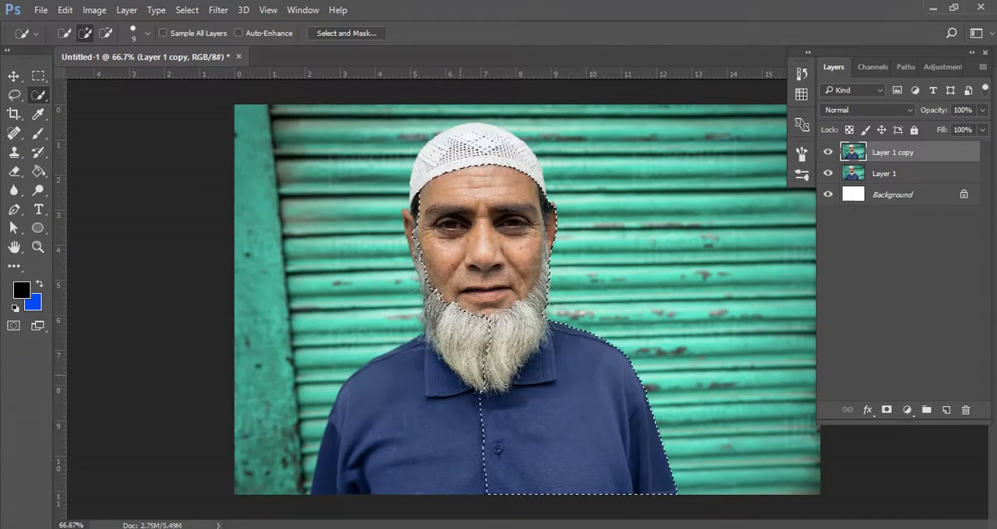
drag(379, 436, 369, 437)
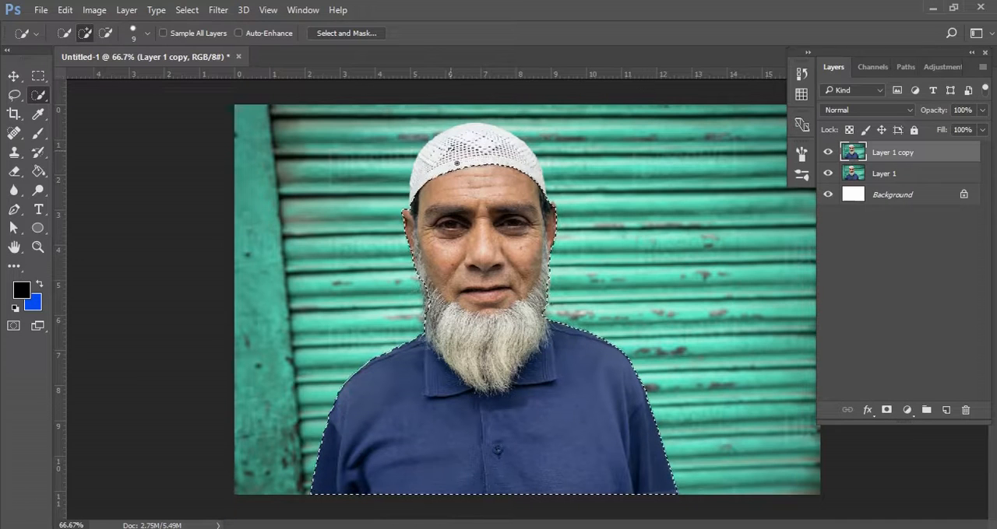
mouse_move(457, 163)
mouse_down()
mouse_move(444, 152)
mouse_move(490, 140)
mouse_move(534, 160)
mouse_move(550, 204)
mouse_move(571, 187)
mouse_up()
Add the missed beard hair beside the cheeks to the selection, checking the edge on both sides of the face.
scroll(550, 206, up, 8)
drag(329, 271, 472, 256)
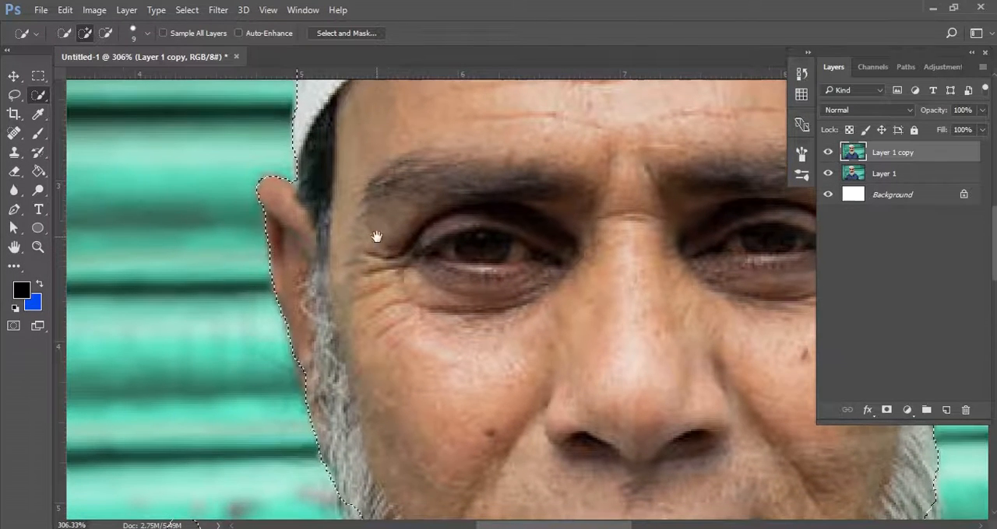
scroll(457, 411, down, 6)
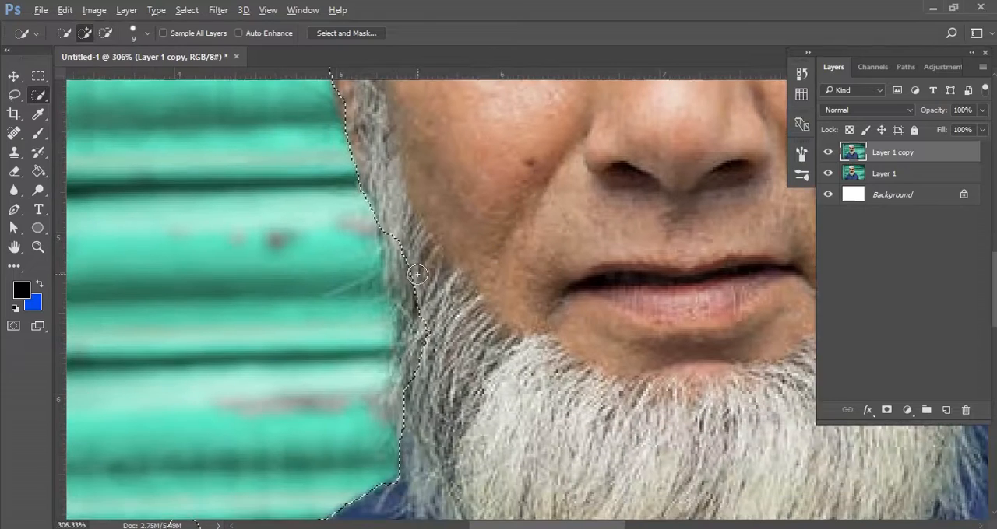
drag(416, 274, 421, 326)
drag(498, 366, 483, 245)
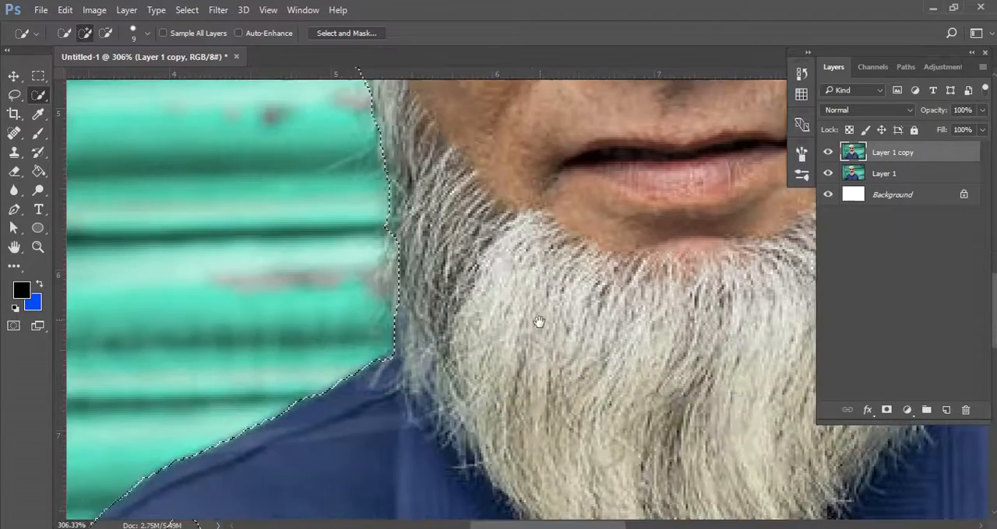
drag(549, 327, 323, 335)
drag(593, 305, 456, 338)
drag(527, 305, 492, 339)
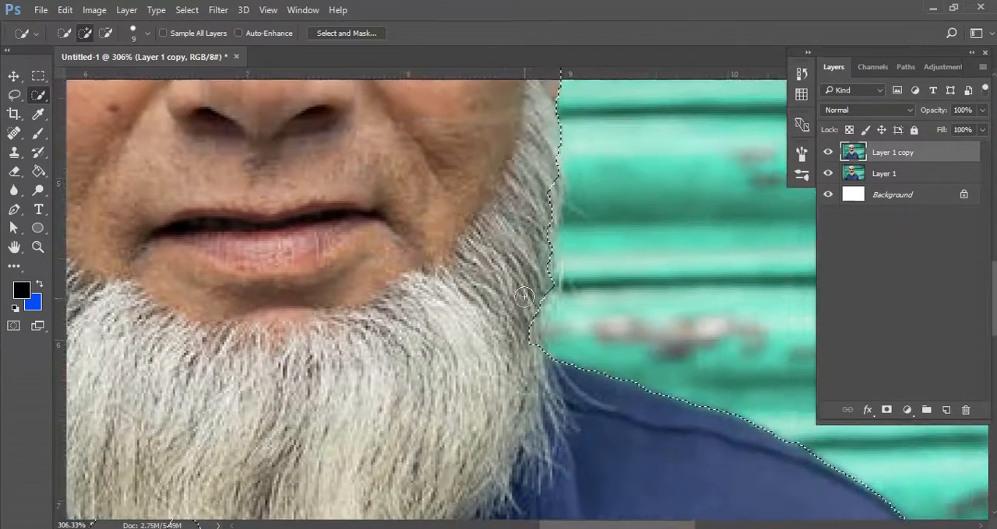
drag(519, 388, 525, 273)
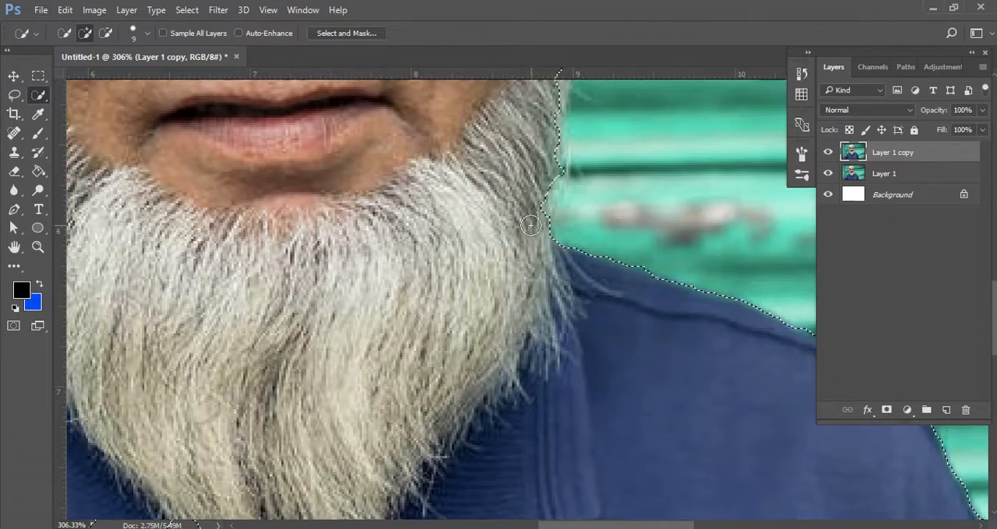
scroll(535, 229, down, 4)
scroll(537, 313, down, 5)
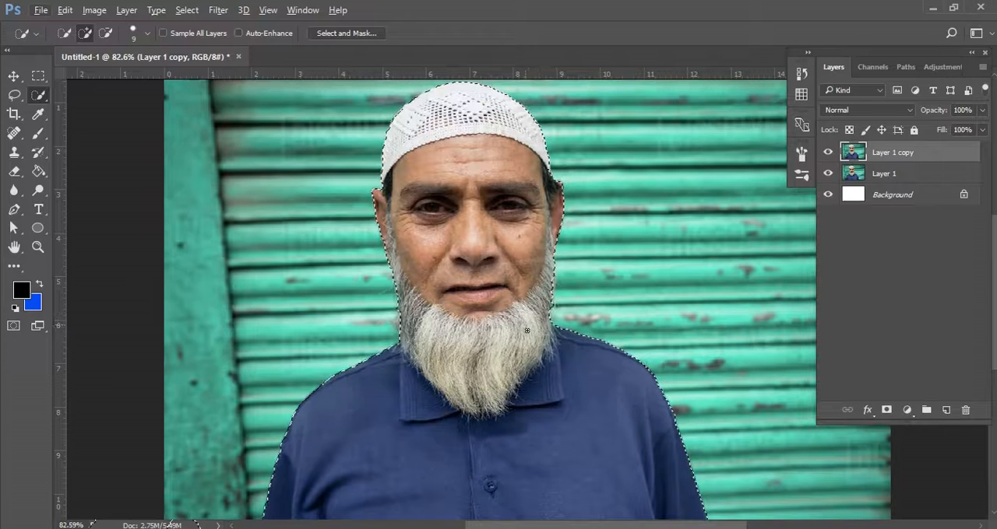
Open the selection in Select and Mask and examine its edge along the beard and the shoulder on the right.
right_click(495, 310)
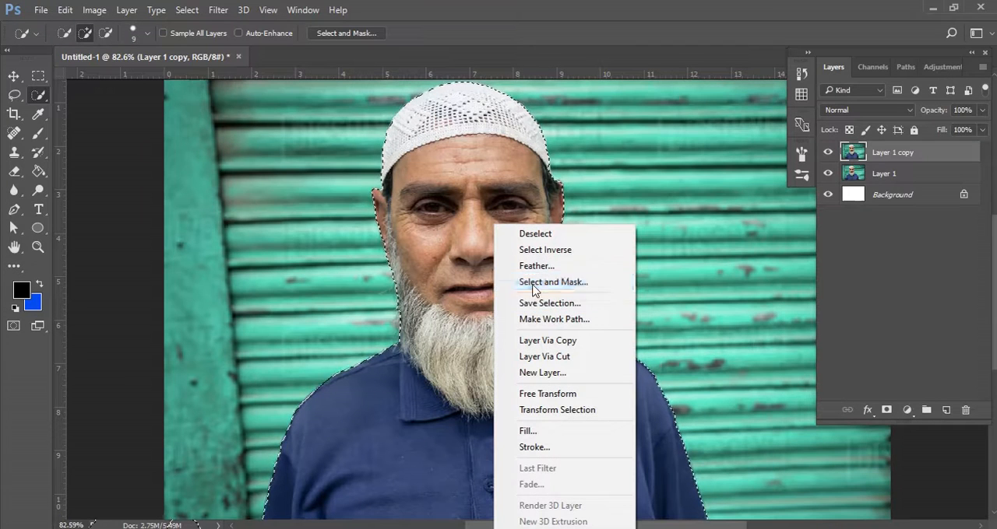
click(580, 282)
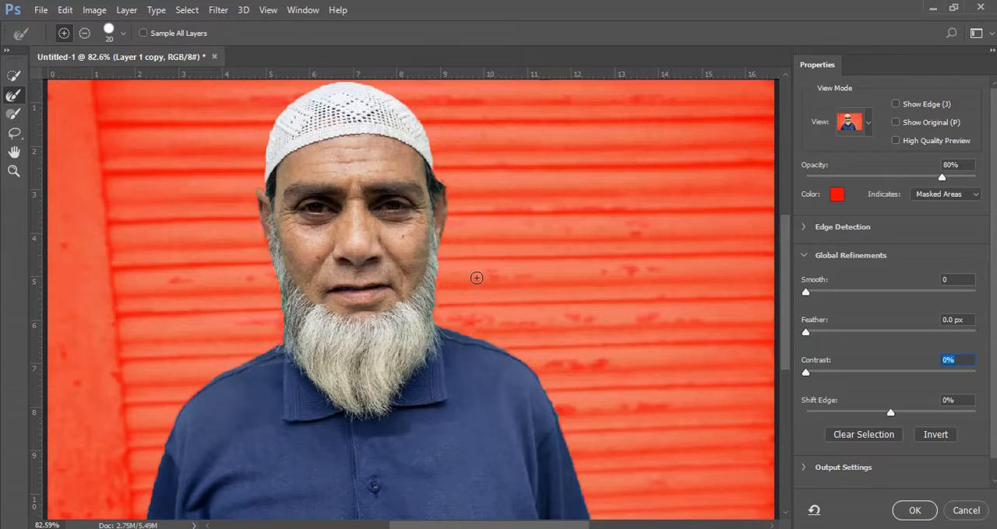
key(alt)
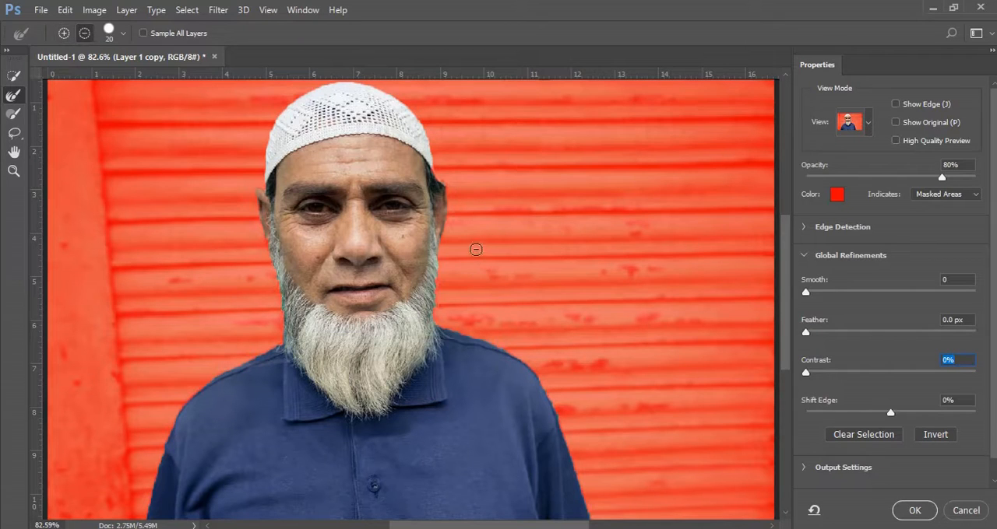
key(ctrl+plus)
key(ctrl+plus)
key(ctrl+plus)
key(ctrl+plus)
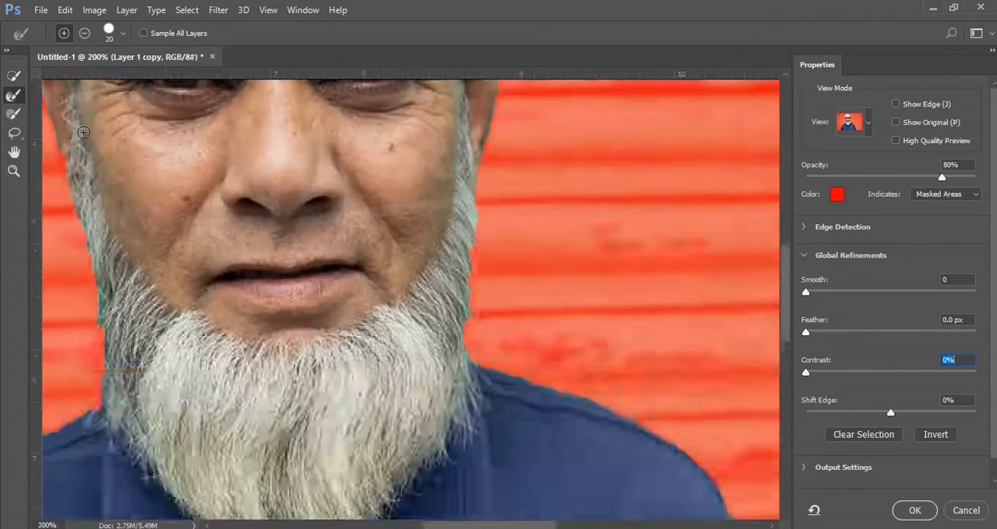
key(space)
drag(577, 334, 519, 257)
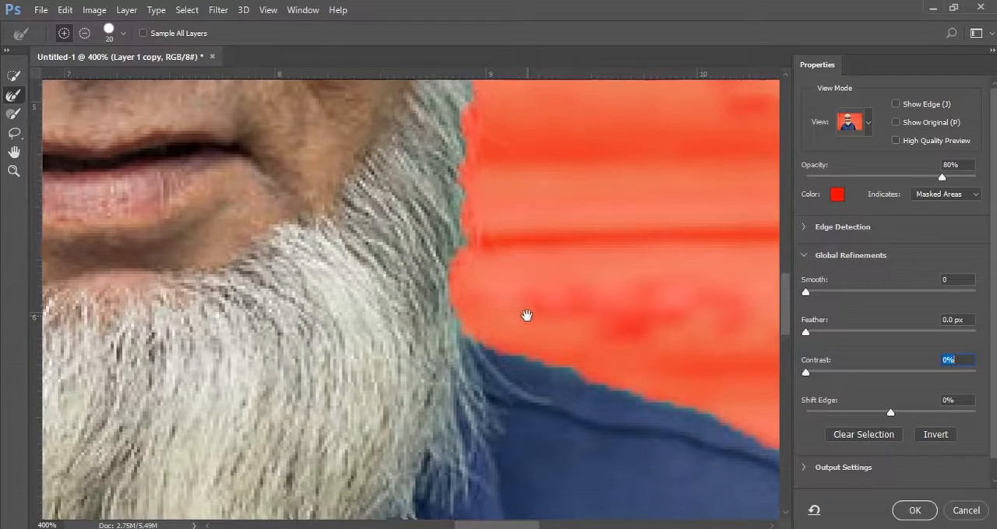
drag(582, 356, 379, 252)
drag(408, 285, 352, 277)
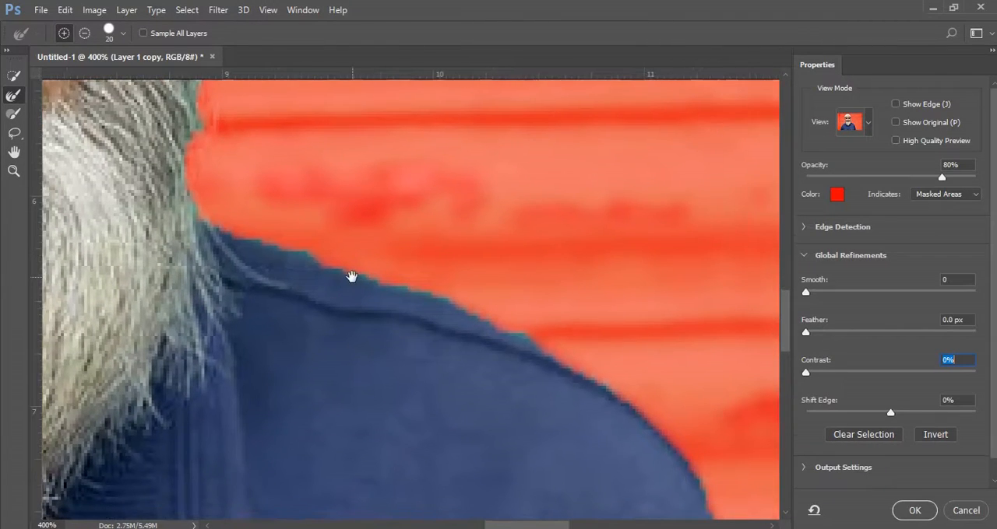
drag(590, 348, 455, 219)
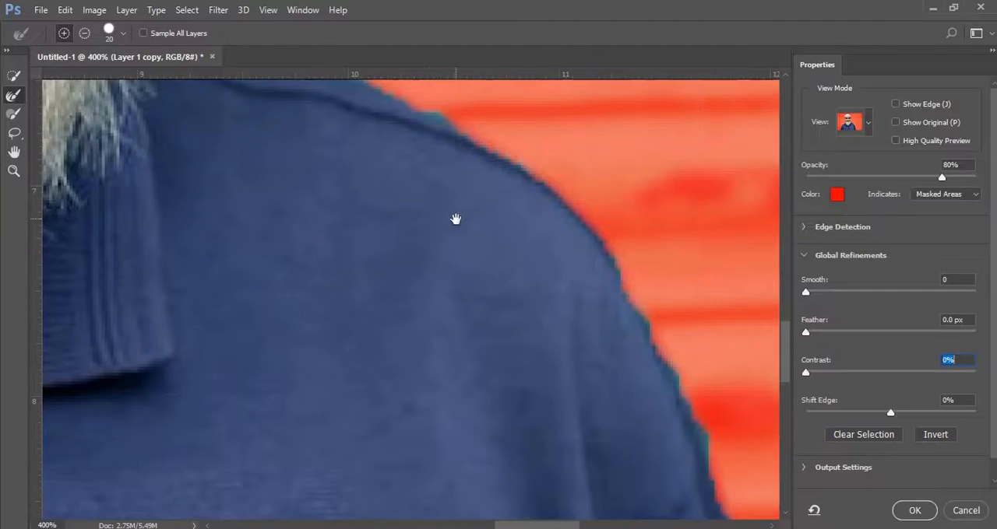
drag(554, 270, 455, 271)
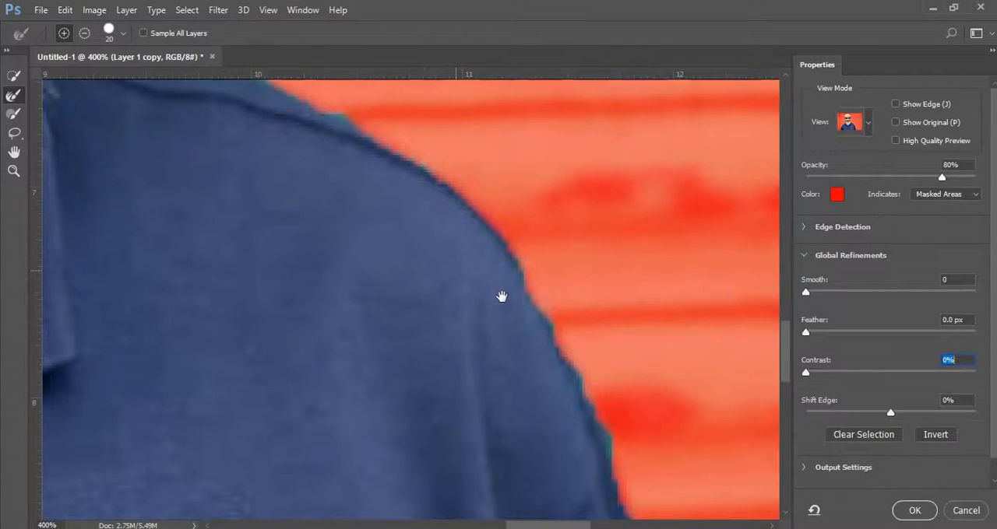
drag(502, 296, 538, 367)
drag(347, 287, 529, 387)
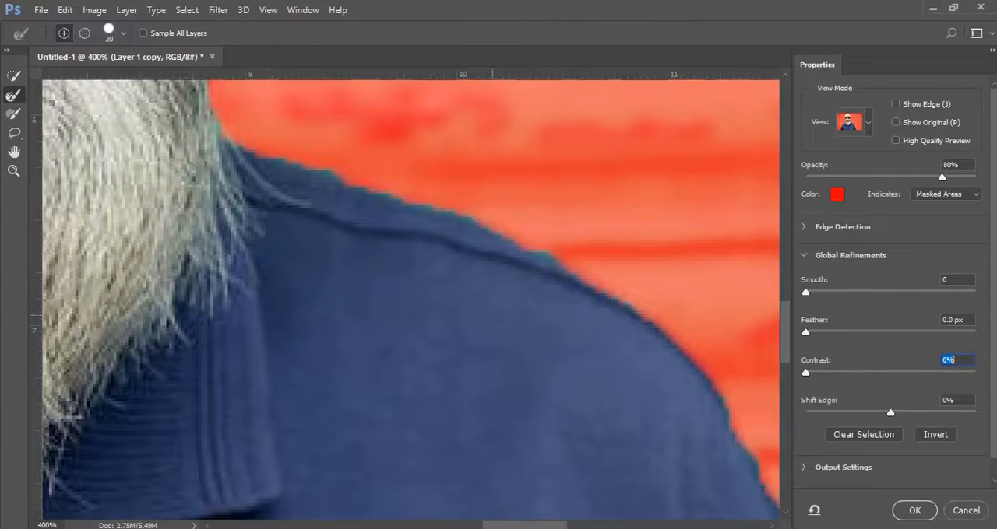
Accept the Select and Mask result as a selection and bring the whole photo into view.
click(923, 512)
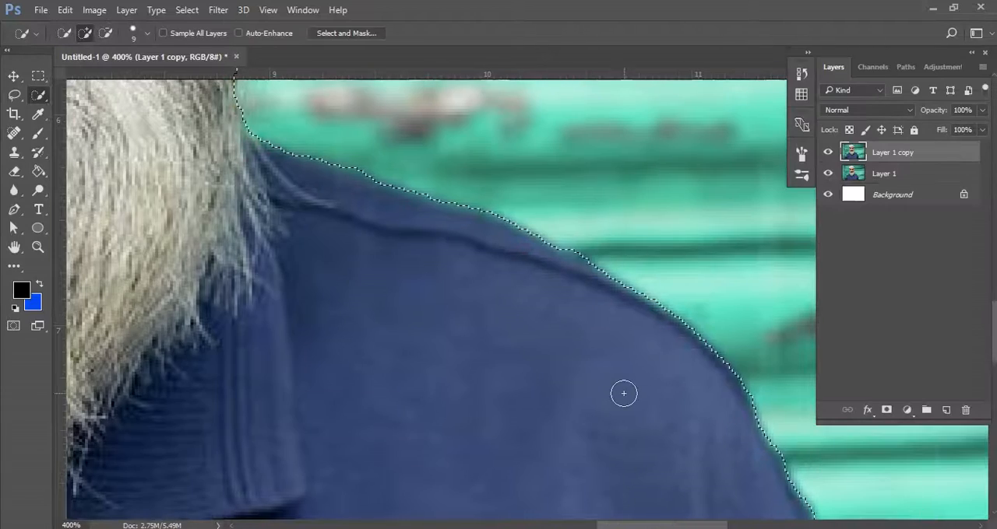
key(ctrl+minus)
key(ctrl+minus)
key(ctrl+minus)
key(ctrl+minus)
key(ctrl+minus)
key(ctrl+minus)
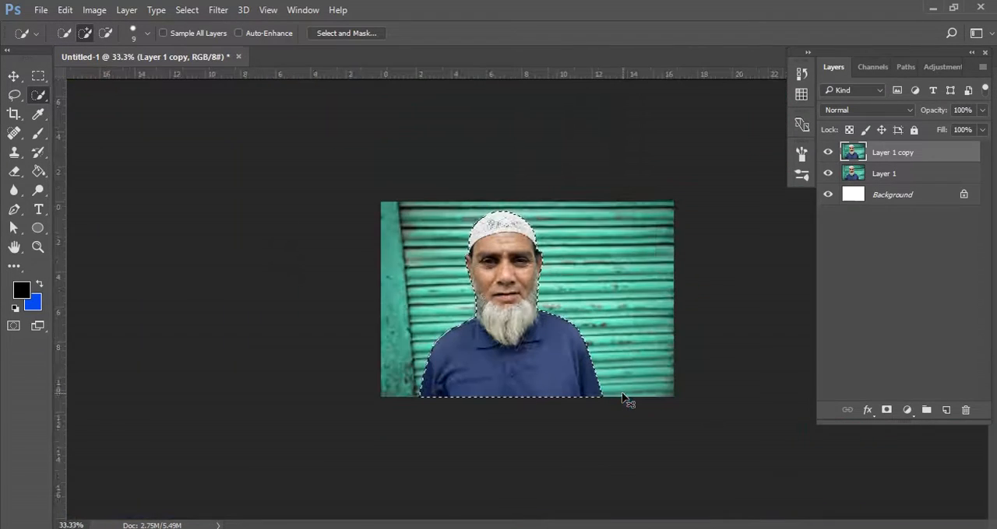
Copy the selected man from the retouched photo to a new layer.
key(ctrl+plus)
key(ctrl+plus)
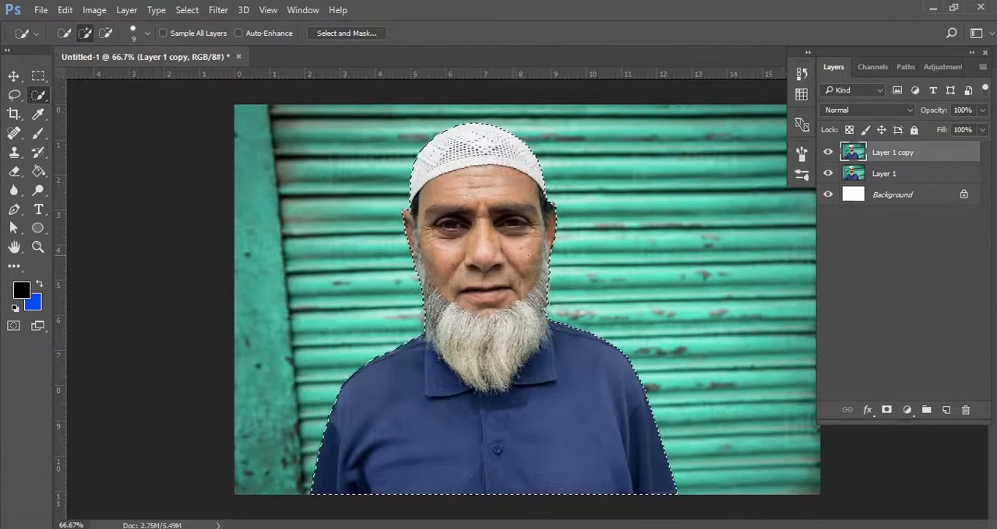
key(ctrl+j)
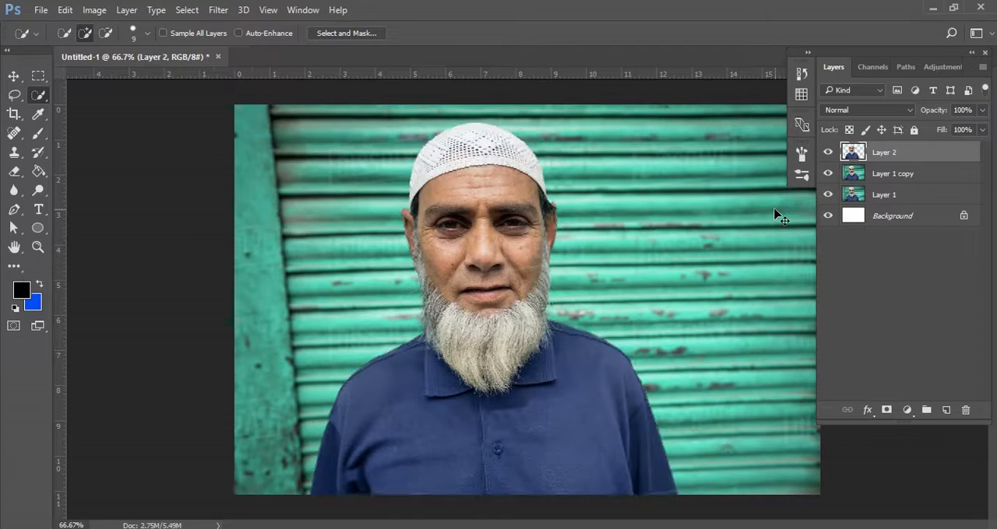
Add a layer filled with the blue background colour beneath the man's cutout and examine the cutout's edges against it.
click(946, 411)
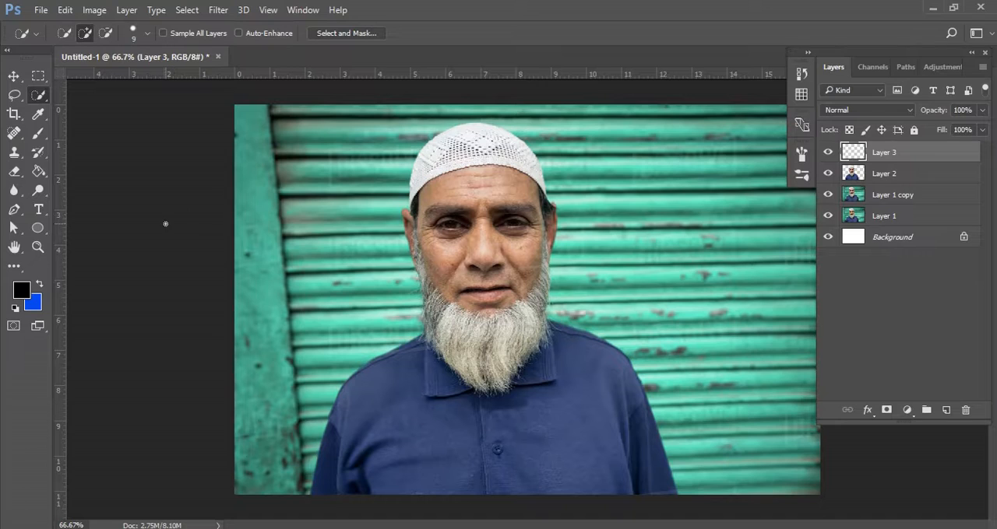
key(ctrl+BackSpace)
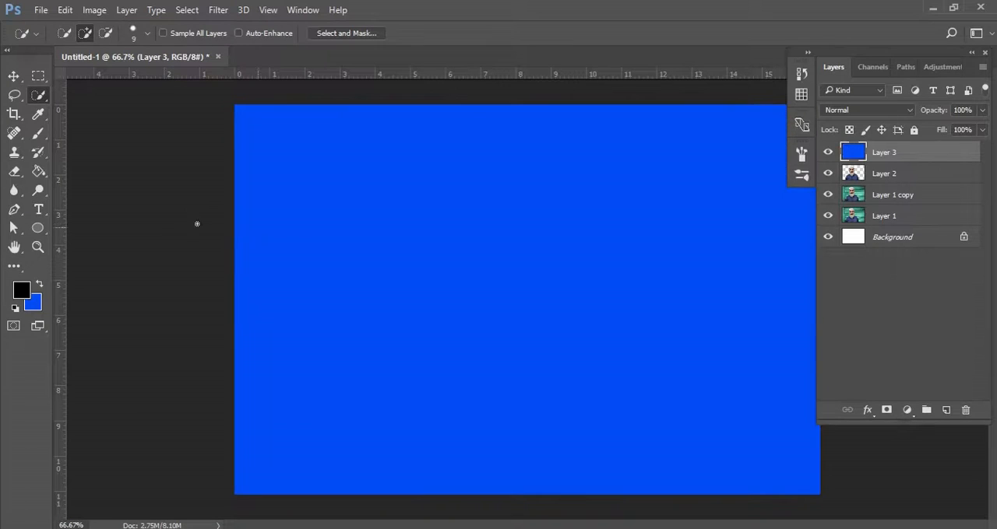
drag(907, 148, 907, 189)
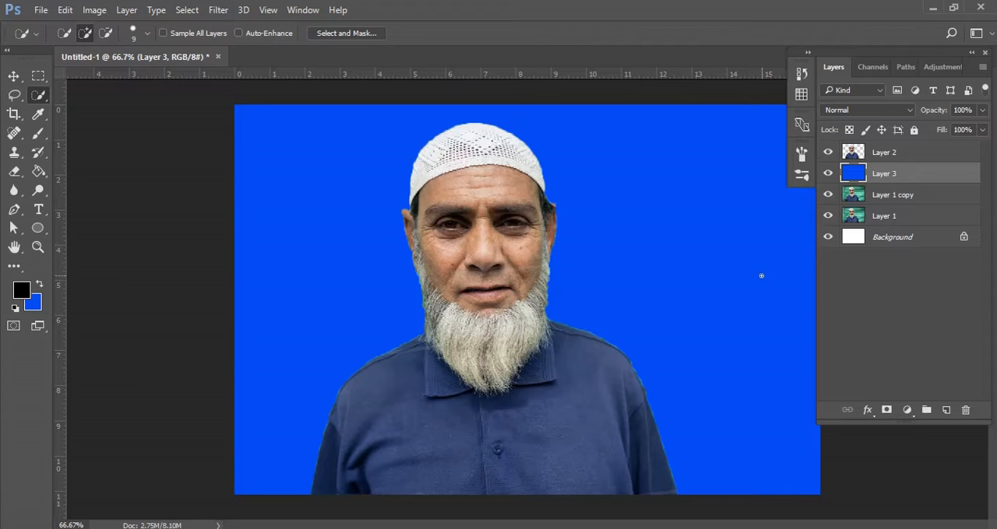
scroll(633, 384, up, 6)
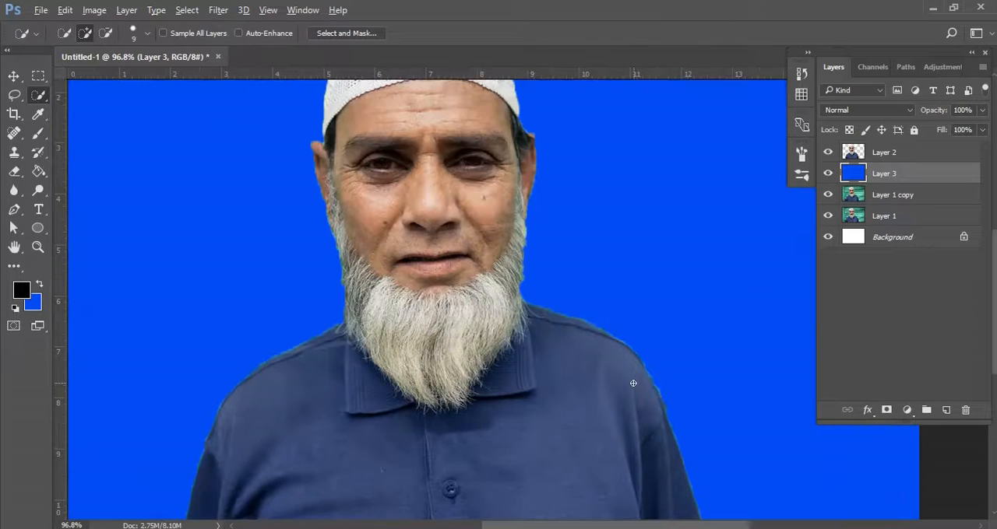
scroll(634, 384, down, 4)
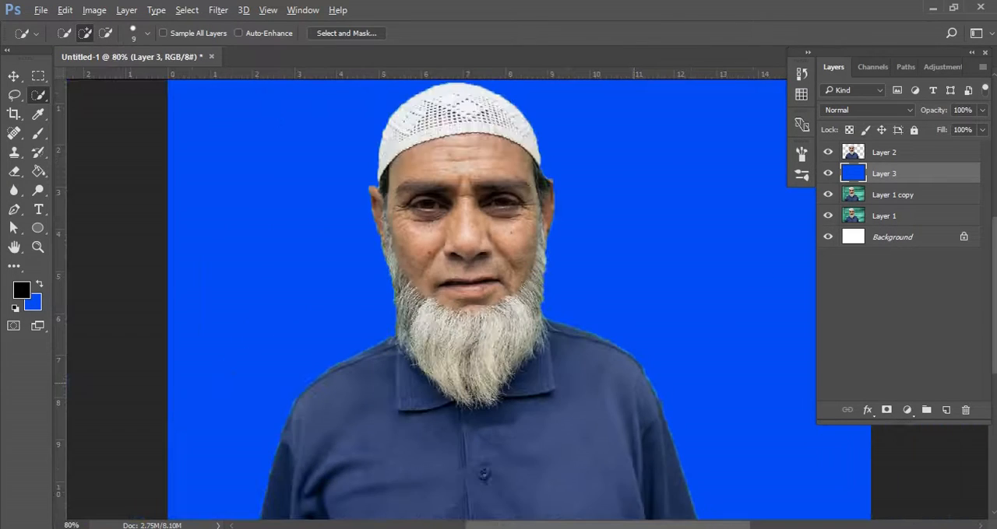
scroll(793, 278, down, 1)
Add a Curves adjustment above the man's cutout, lowering the white point's output and moving its input slightly inward.
click(889, 160)
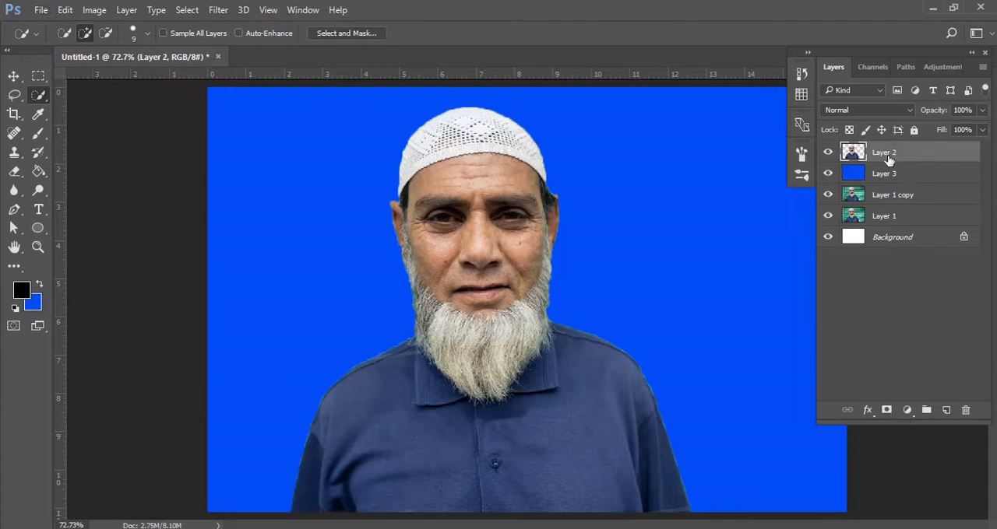
click(907, 410)
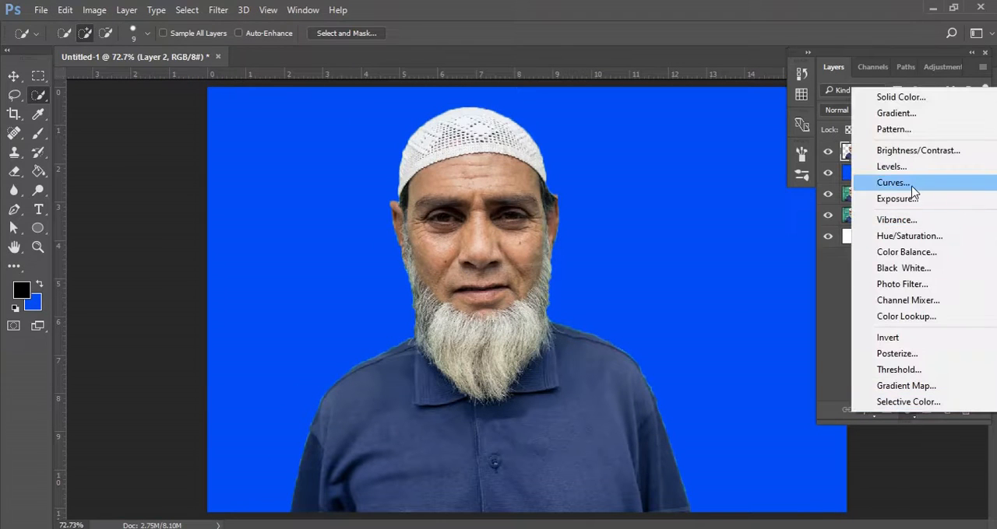
click(909, 186)
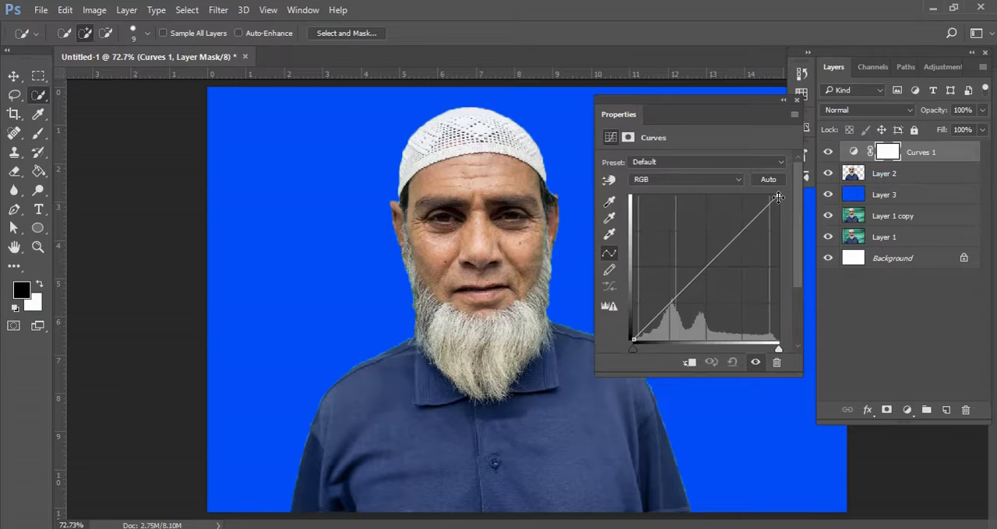
drag(778, 198, 778, 212)
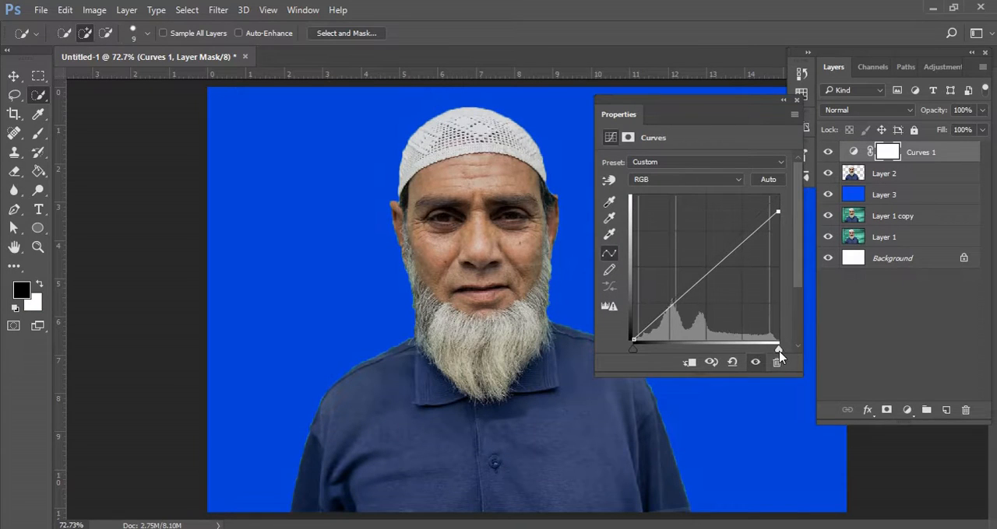
drag(778, 350, 773, 347)
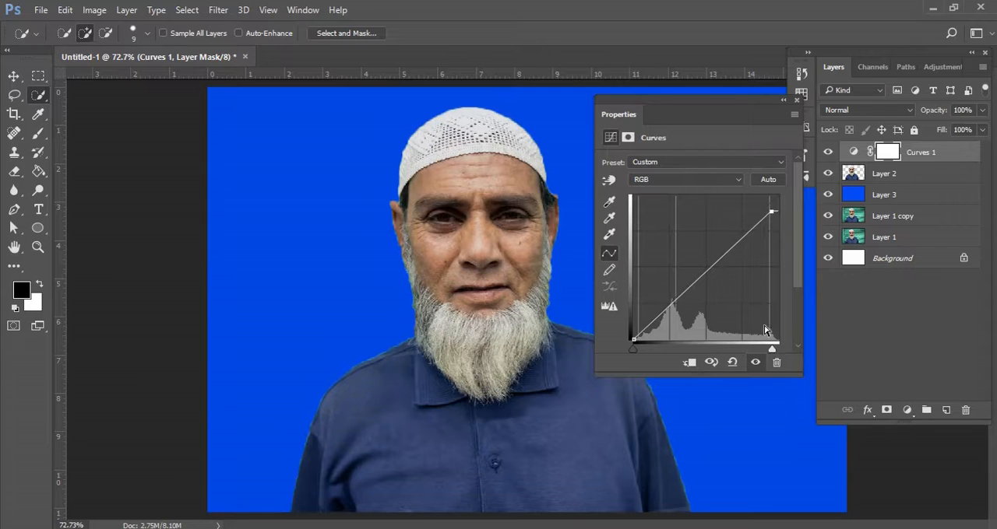
click(797, 102)
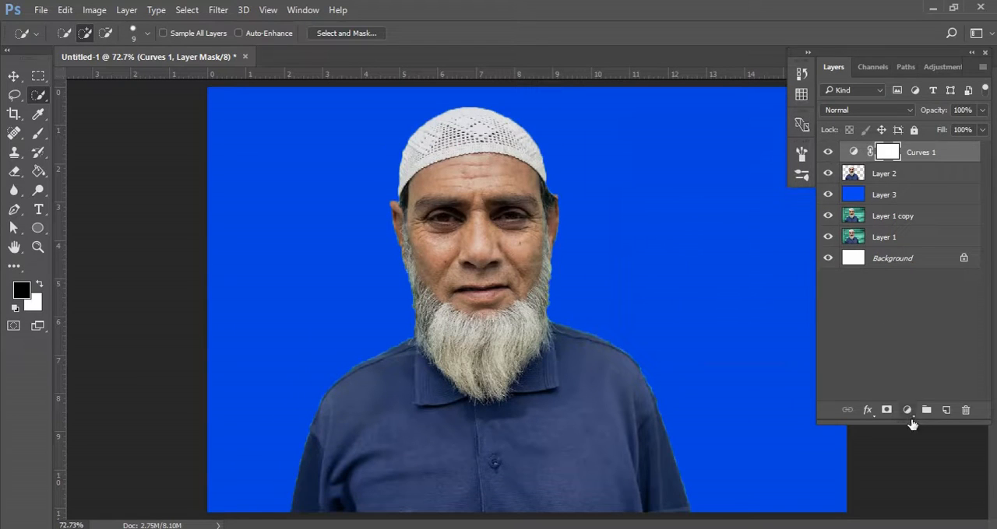
Add a Brightness/Contrast adjustment above the Curves layer with brightness set to -5.
click(907, 411)
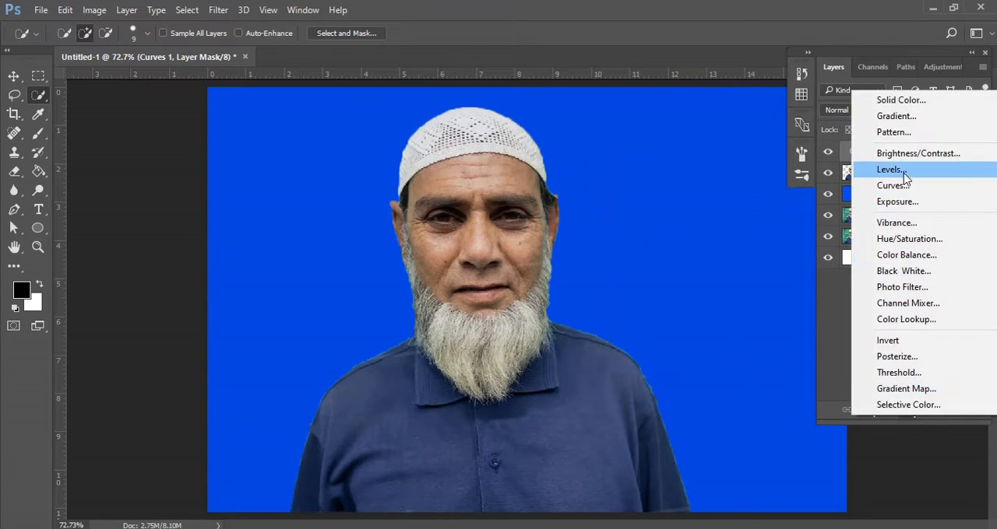
click(907, 155)
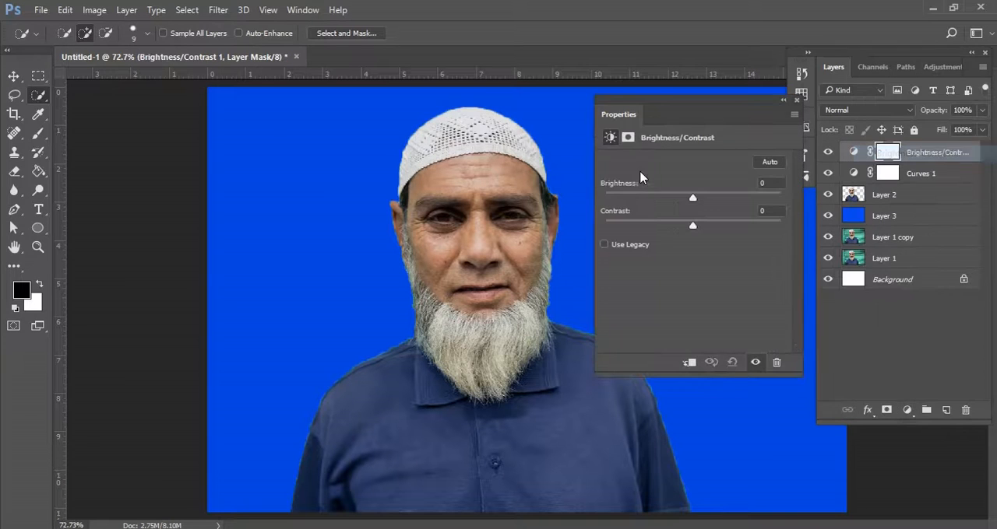
drag(688, 201, 690, 202)
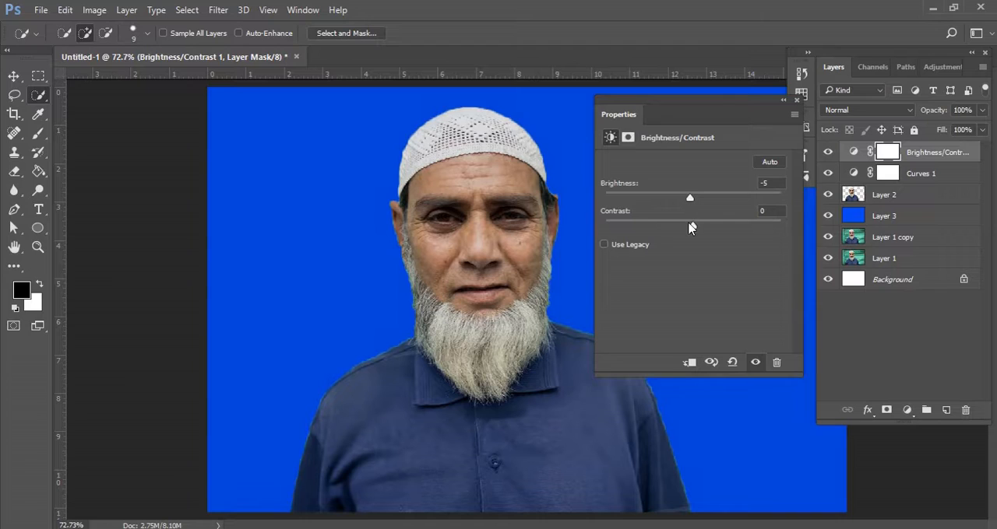
click(802, 117)
Add a Levels adjustment above the other adjustments with the output white level lowered to 231.
click(903, 412)
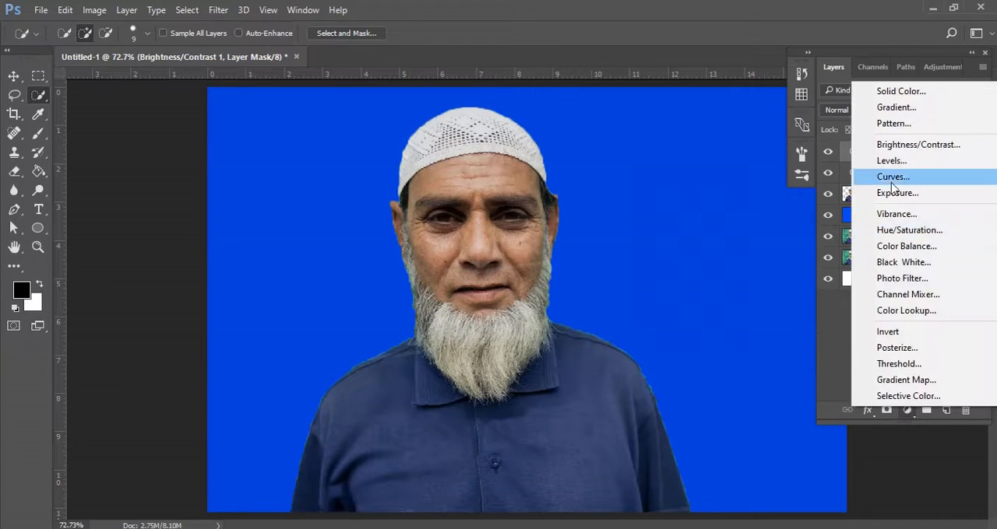
click(887, 160)
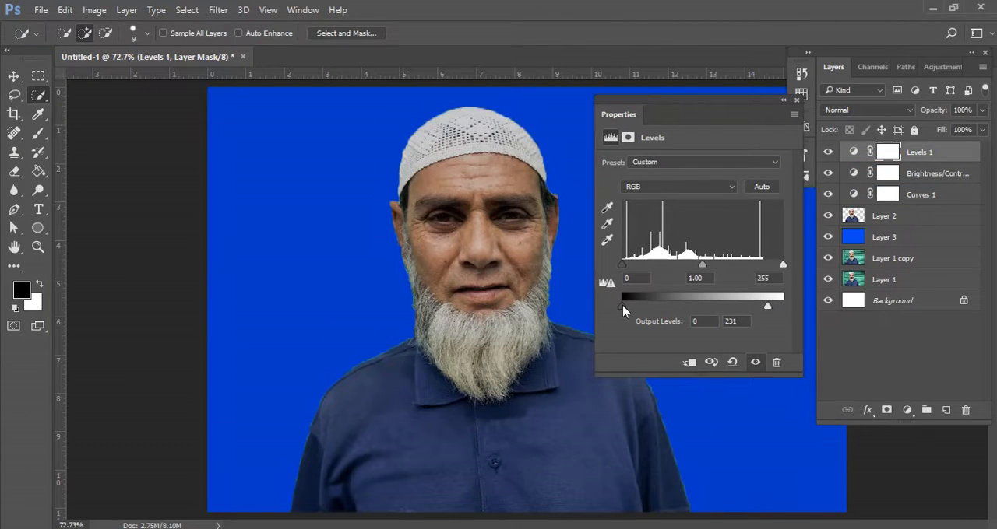
drag(622, 306, 597, 306)
click(796, 100)
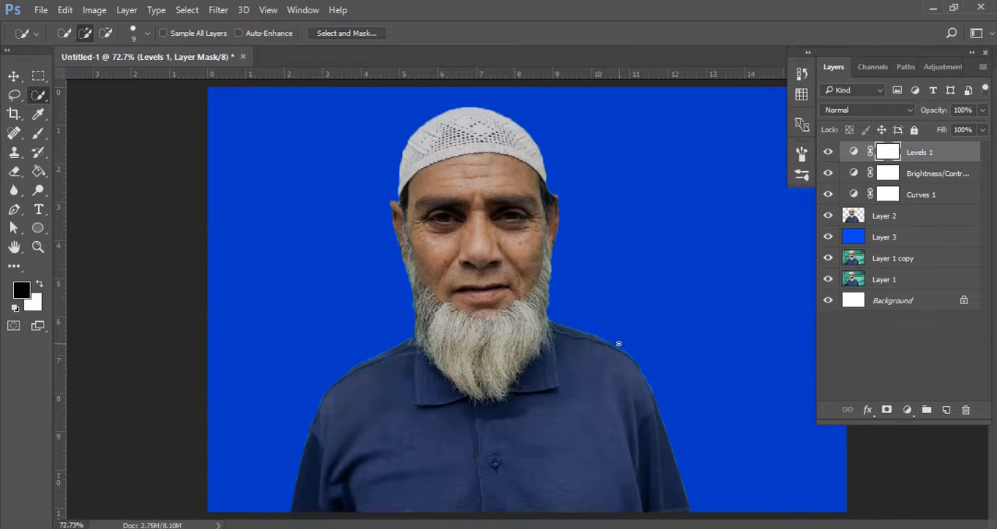
Set up the Spot Healing Brush at size 15 for retouching the man's face in close-up.
scroll(596, 346, up, 5)
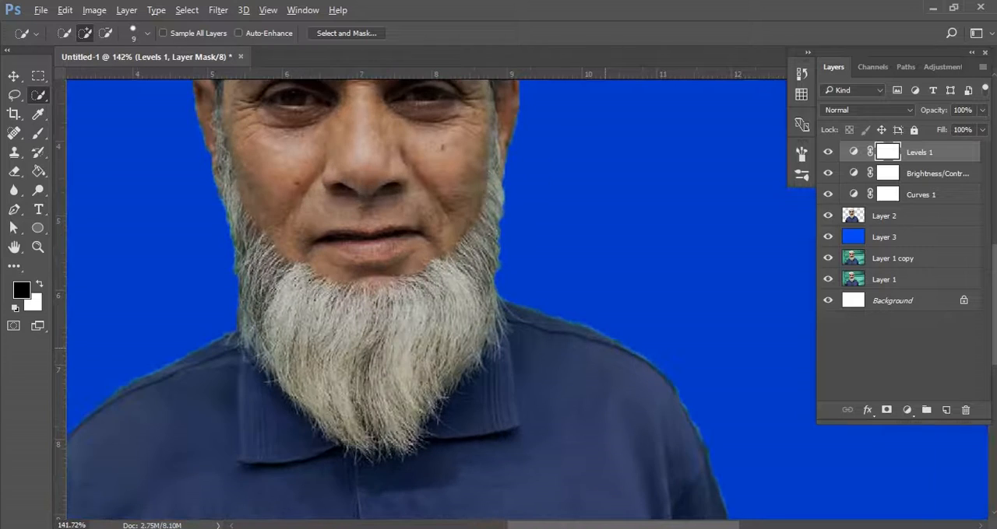
scroll(542, 329, down, 2)
scroll(492, 278, up, 3)
drag(472, 190, 515, 303)
scroll(516, 278, up, 3)
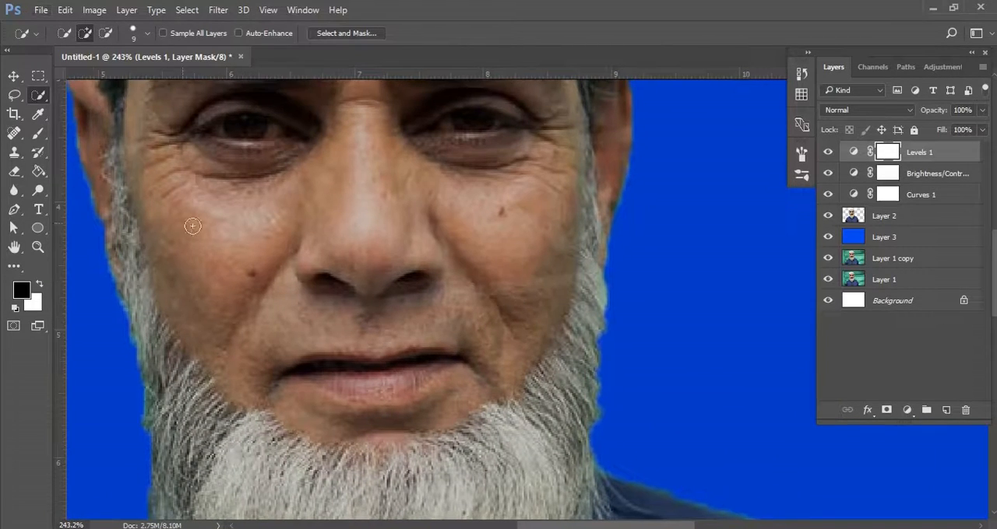
click(13, 132)
click(78, 133)
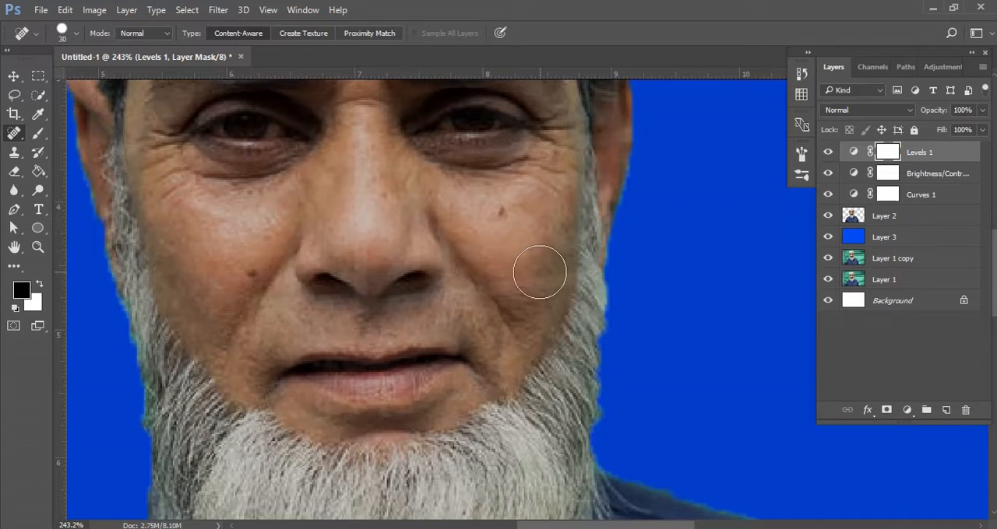
key(bracketleft)
key(bracketleft)
key(bracketleft)
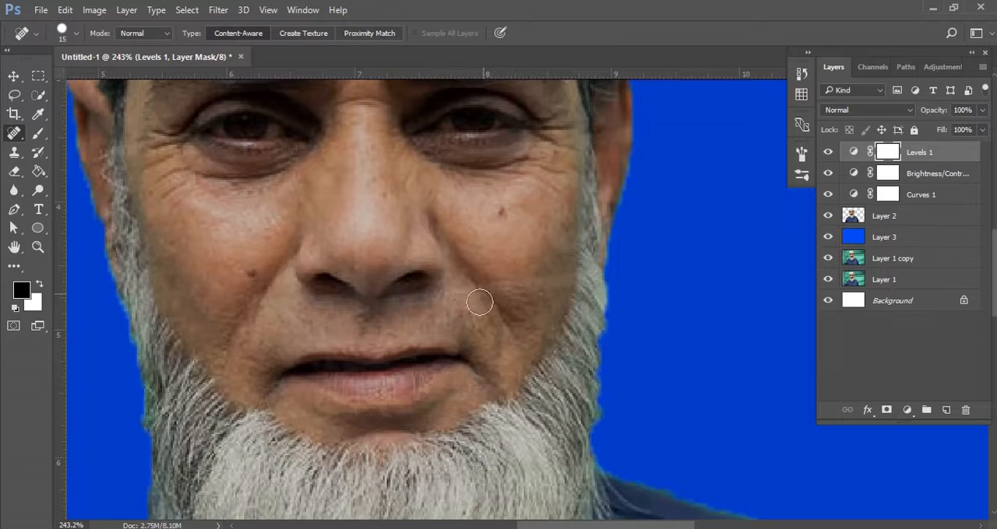
Try to heal the mark on the cheek beside the beard with the Levels adjustment layer active.
mouse_move(570, 268)
mouse_down()
mouse_move(556, 292)
mouse_move(561, 276)
mouse_up()
right_click(15, 135)
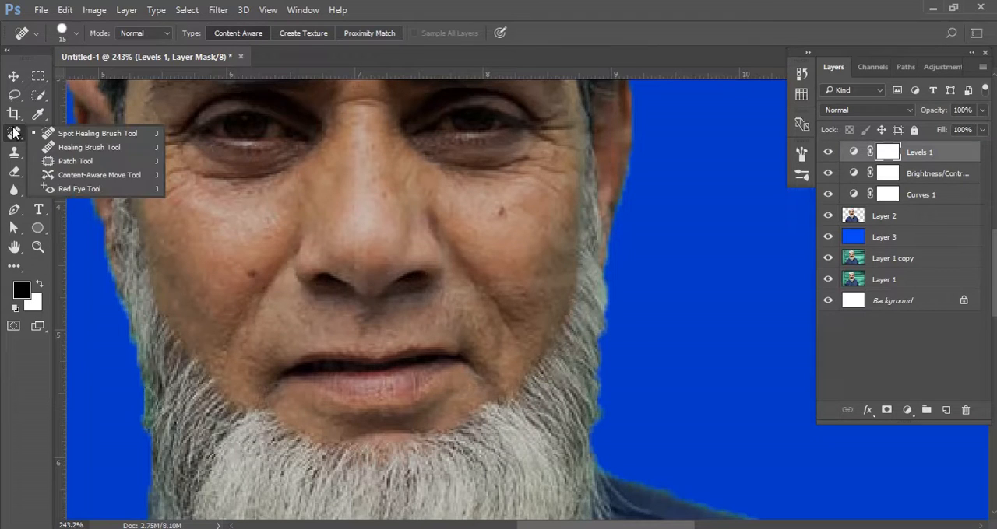
click(75, 137)
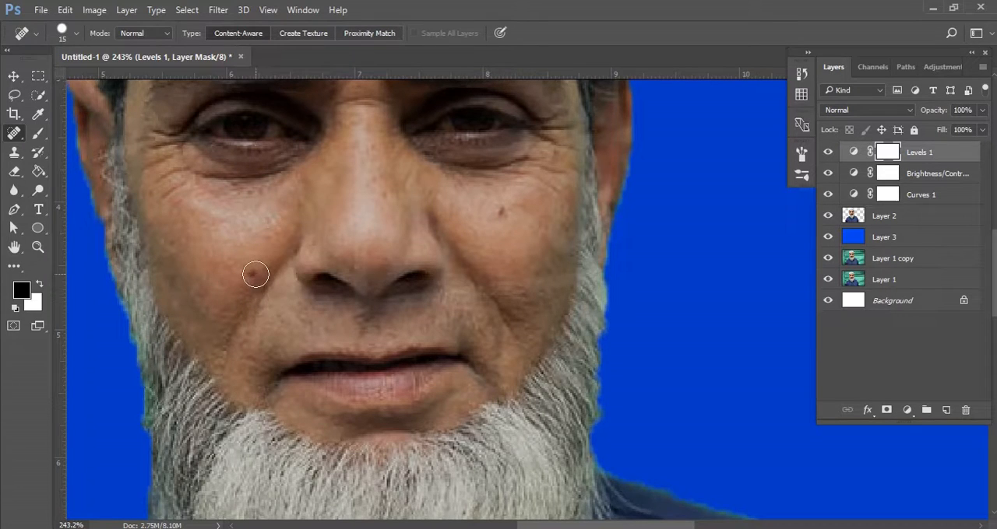
scroll(267, 276, down, 2)
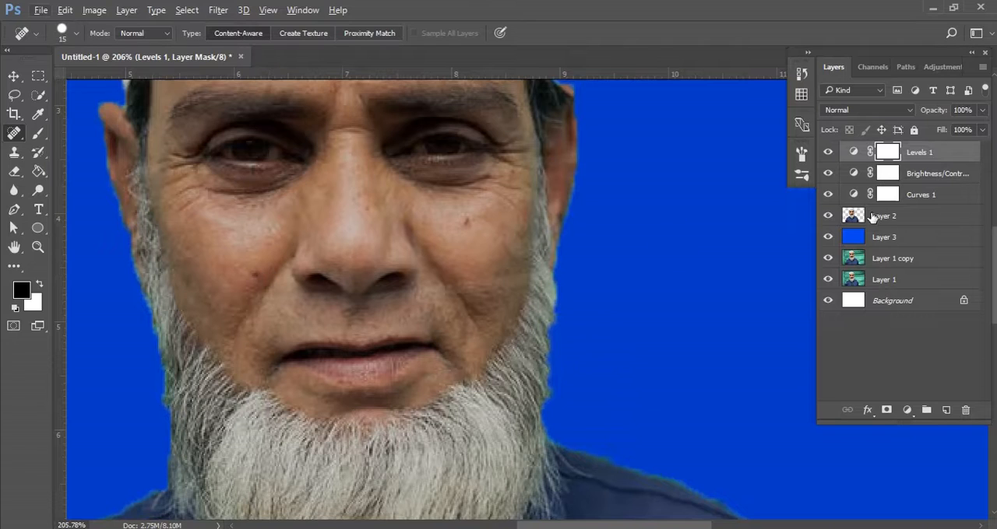
On the man's cutout layer, heal the moles on both cheeks and the marks between nose and beard.
click(872, 217)
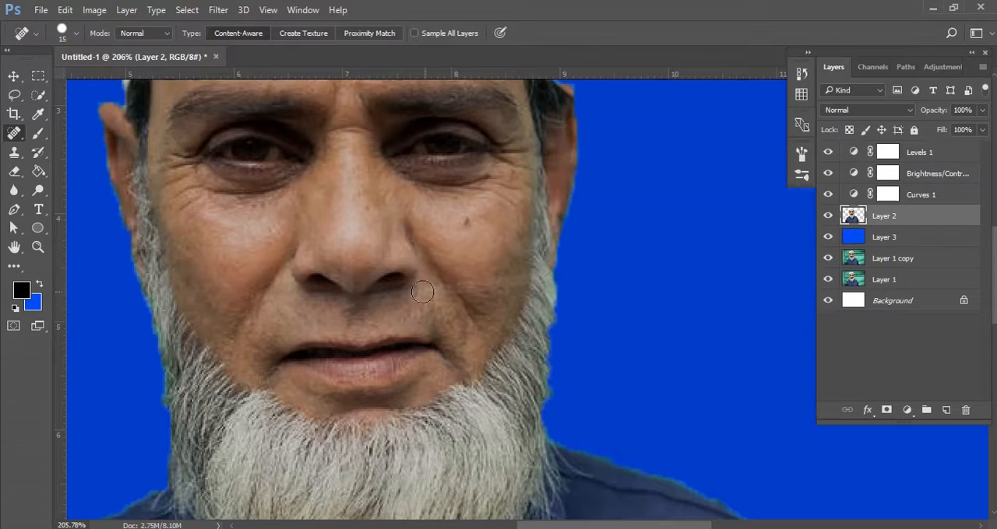
click(465, 221)
drag(482, 281, 515, 279)
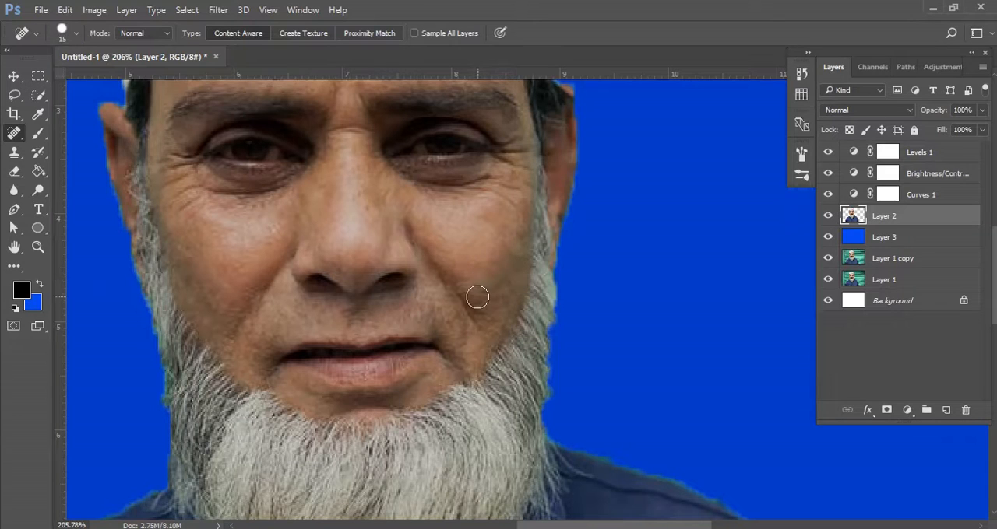
drag(433, 292, 376, 304)
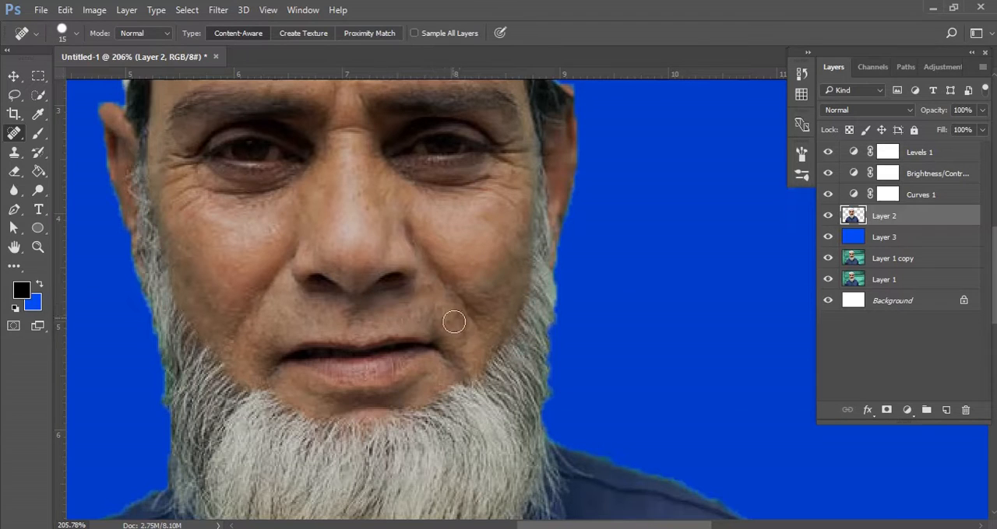
click(431, 293)
click(483, 280)
Heal the small blemishes on the lower cheek and on the forehead above the eyebrow.
drag(375, 234, 302, 312)
click(209, 328)
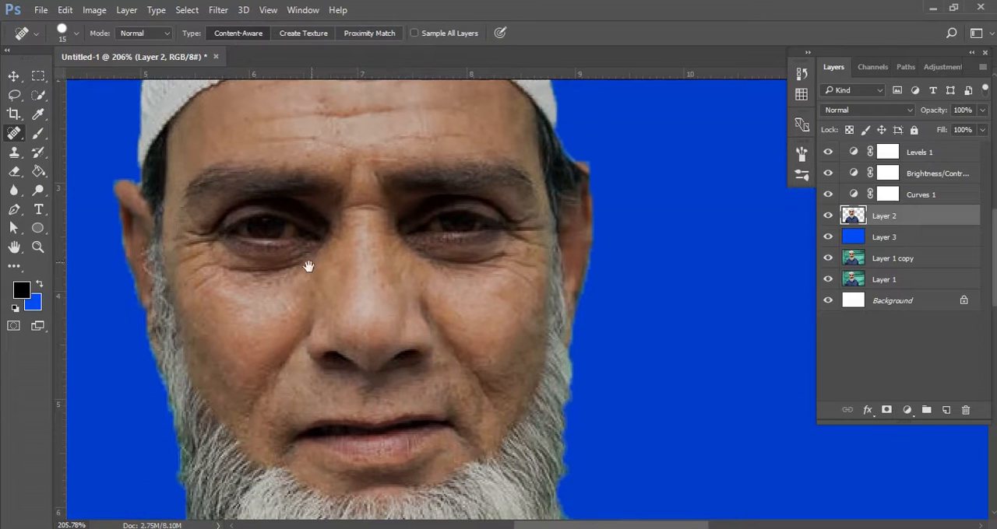
drag(329, 209, 326, 271)
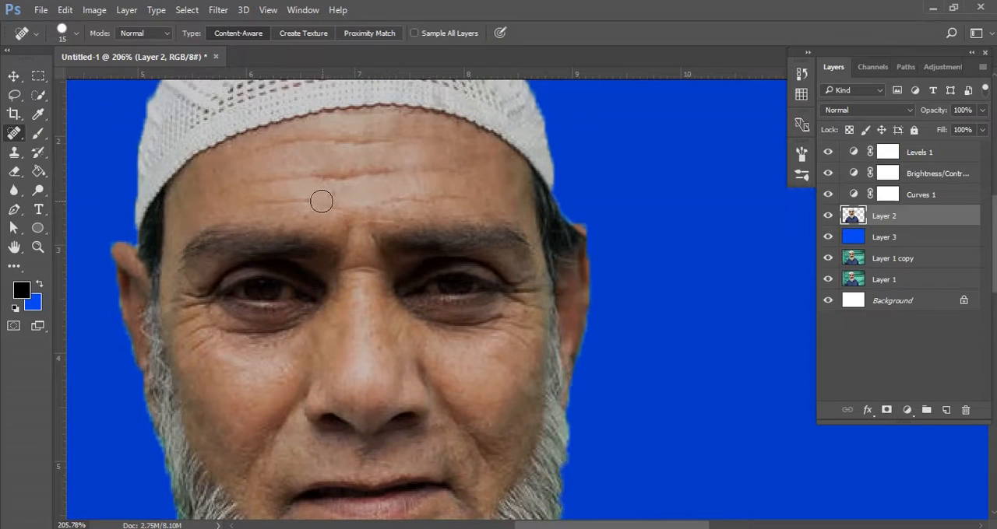
click(304, 224)
Heal the spots on the cheek beneath the eye beside the nose and check the whole portrait.
drag(496, 349, 478, 194)
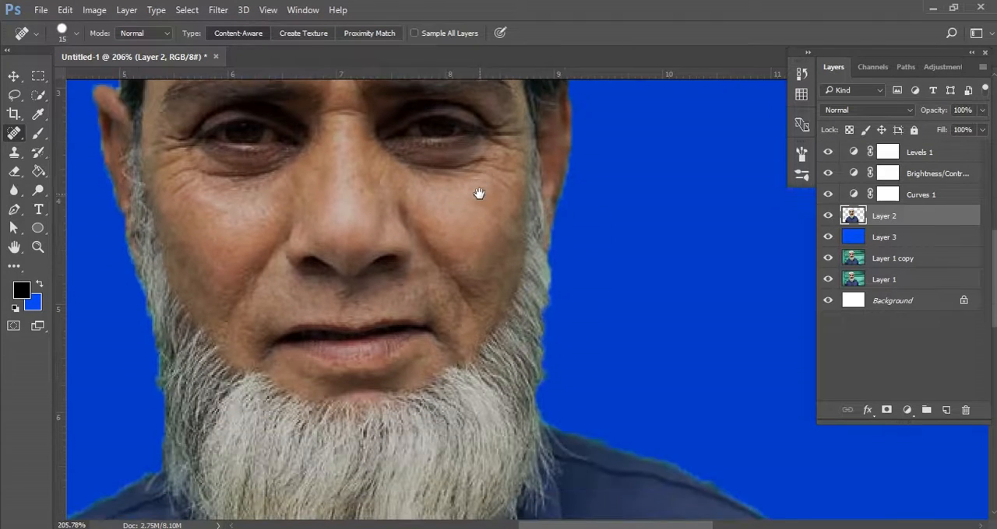
mouse_move(446, 278)
mouse_down()
mouse_move(467, 267)
mouse_move(478, 283)
mouse_up()
click(283, 195)
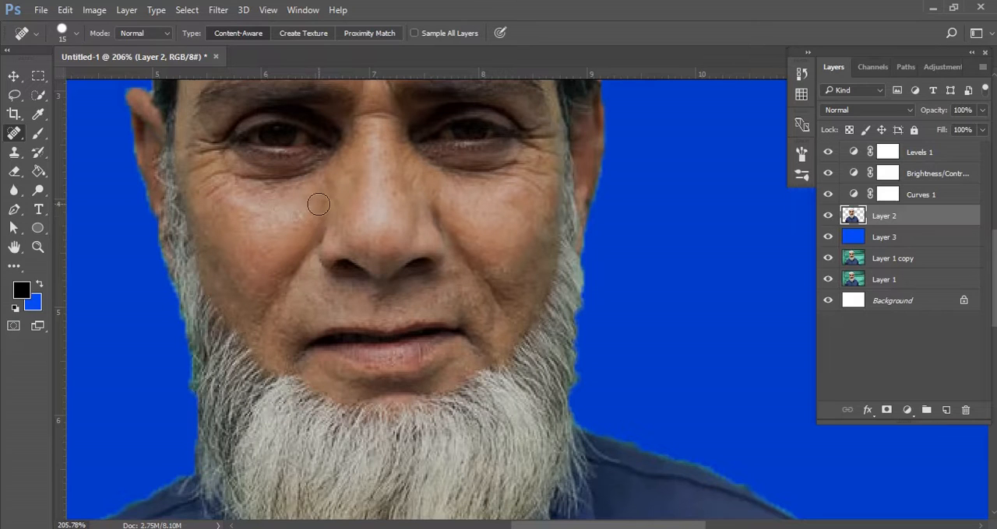
click(318, 204)
click(308, 205)
scroll(490, 316, down, 5)
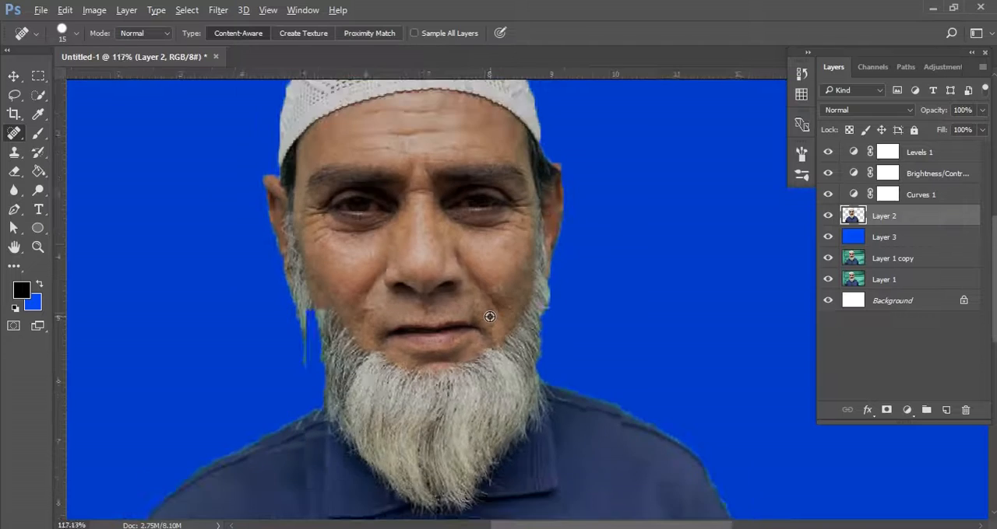
scroll(489, 317, down, 4)
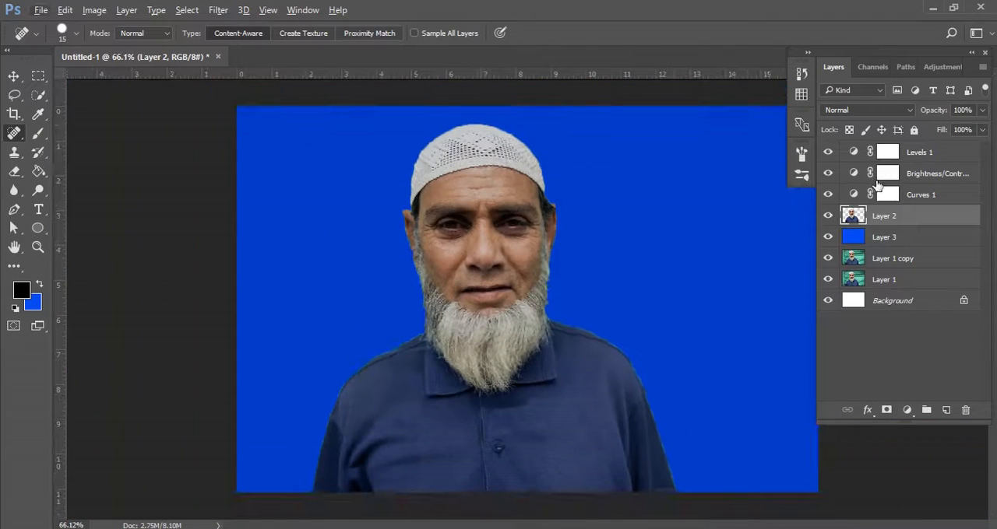
Set the brightness of the Brightness/Contrast adjustment layer to -4.
double_click(854, 175)
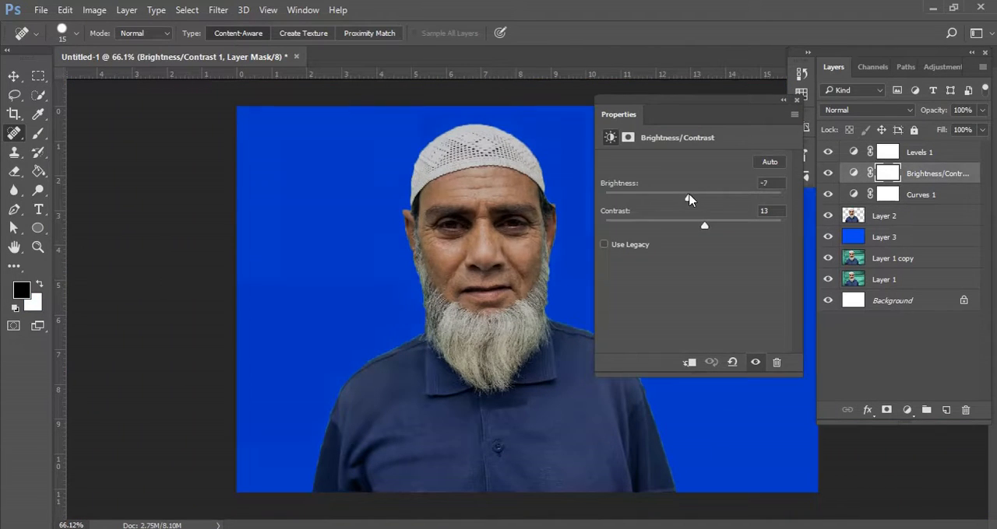
drag(688, 200, 690, 200)
click(795, 102)
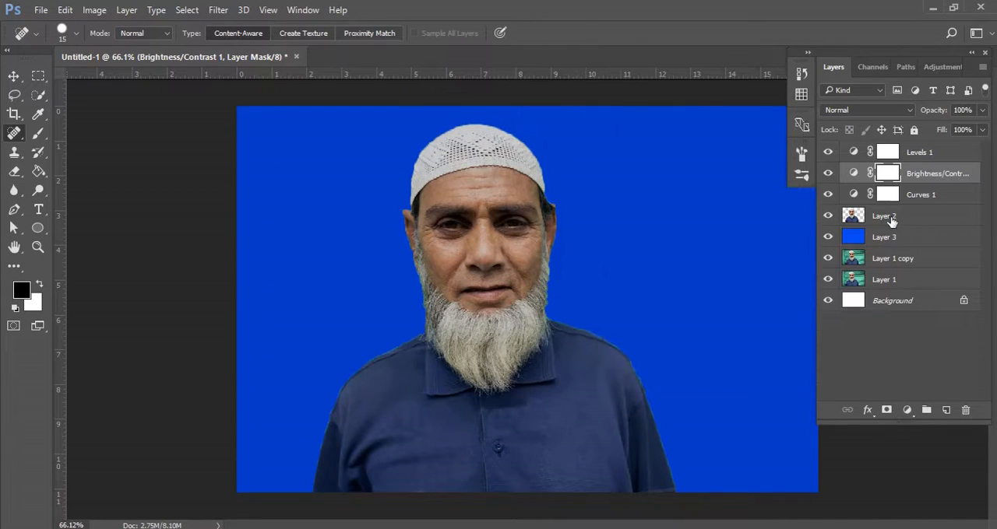
Group the Levels, Brightness/Contrast and Curves adjustment layers together above the cutout layer.
shift+click(919, 157)
shift+click(924, 199)
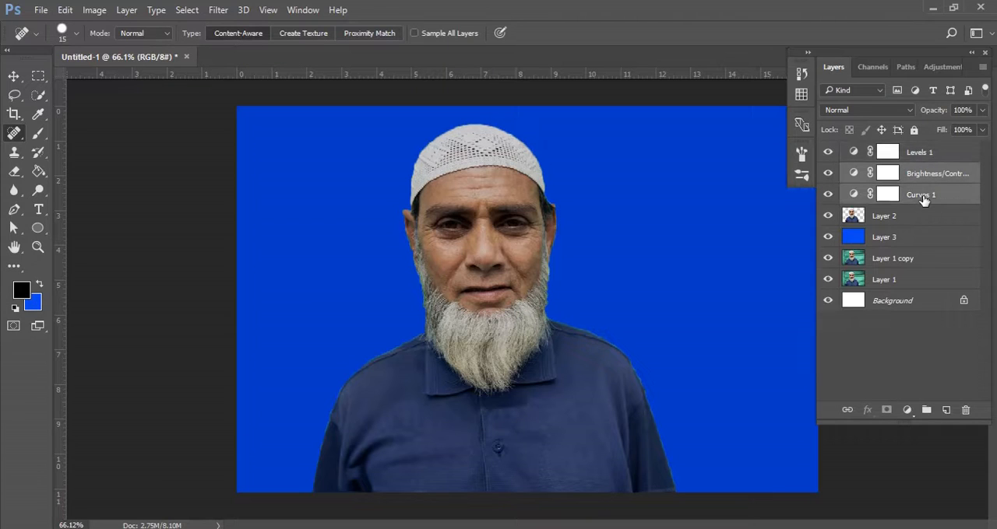
click(921, 155)
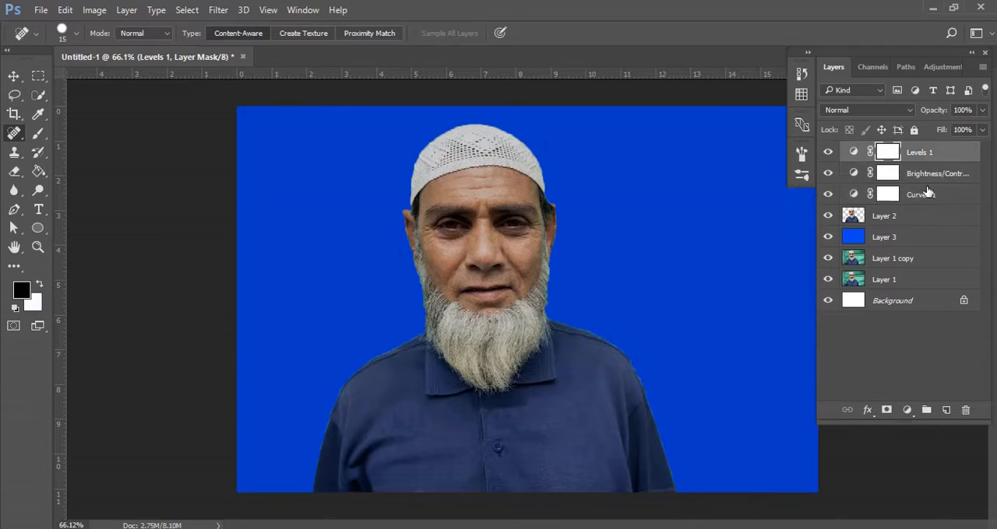
shift+click(926, 195)
key(ctrl+g)
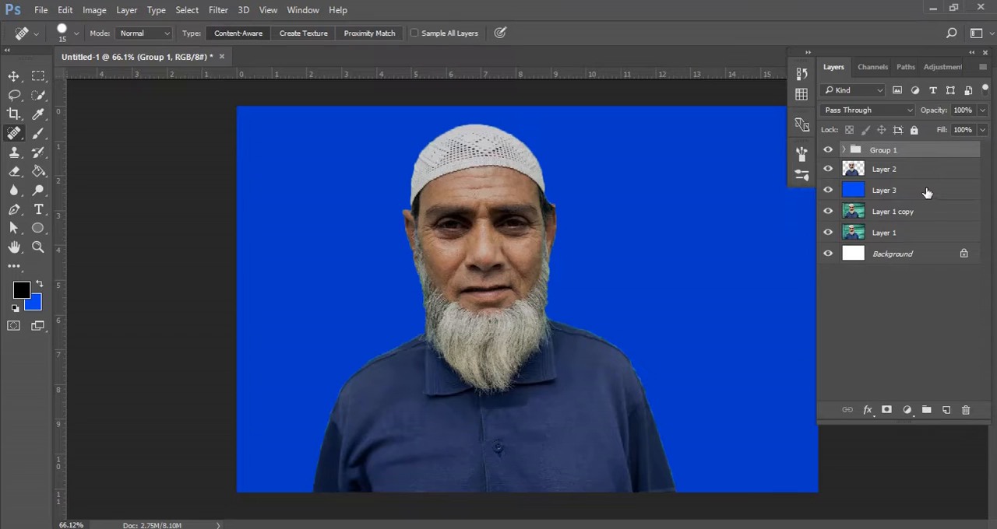
click(921, 172)
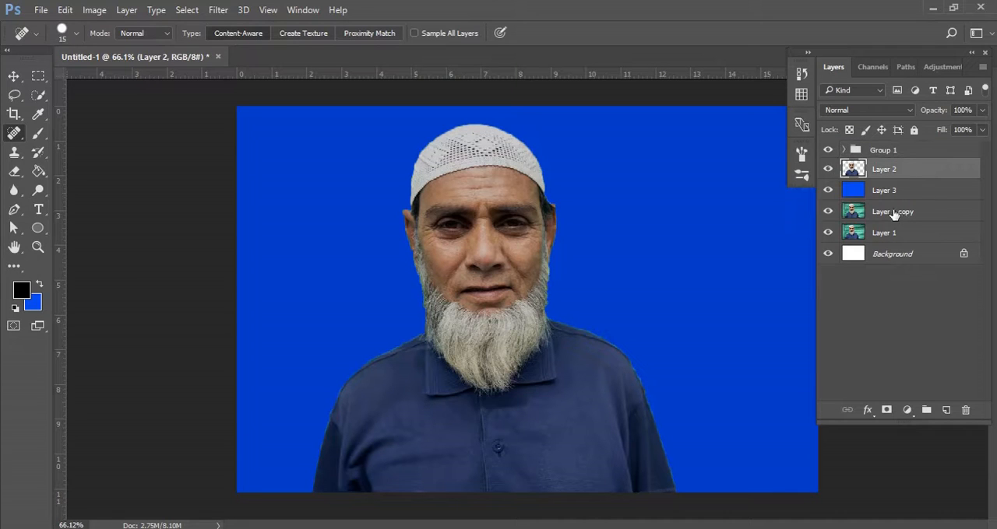
click(892, 155)
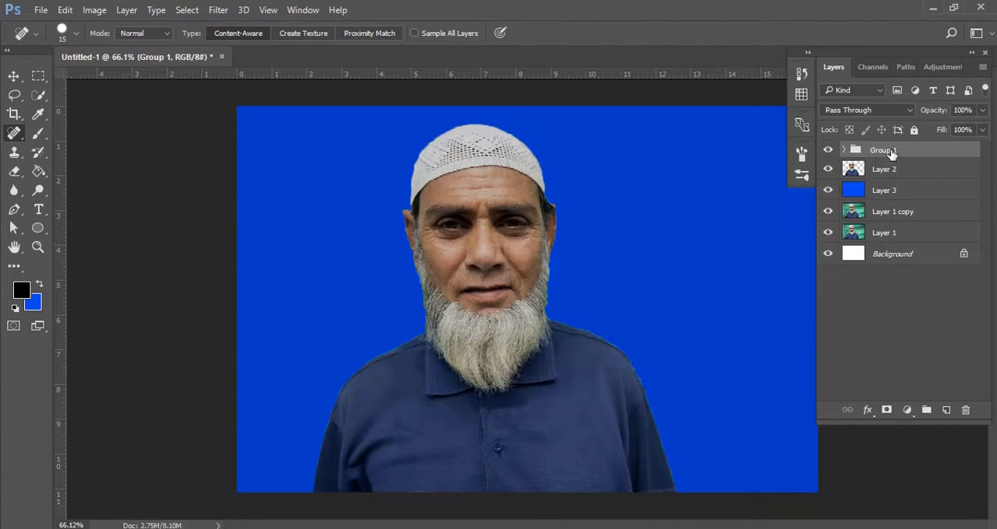
click(892, 171)
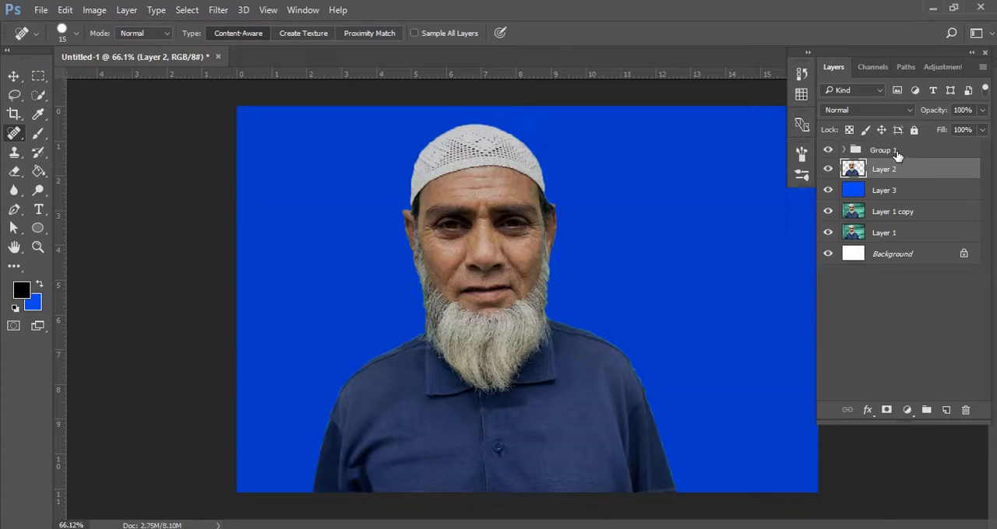
click(897, 152)
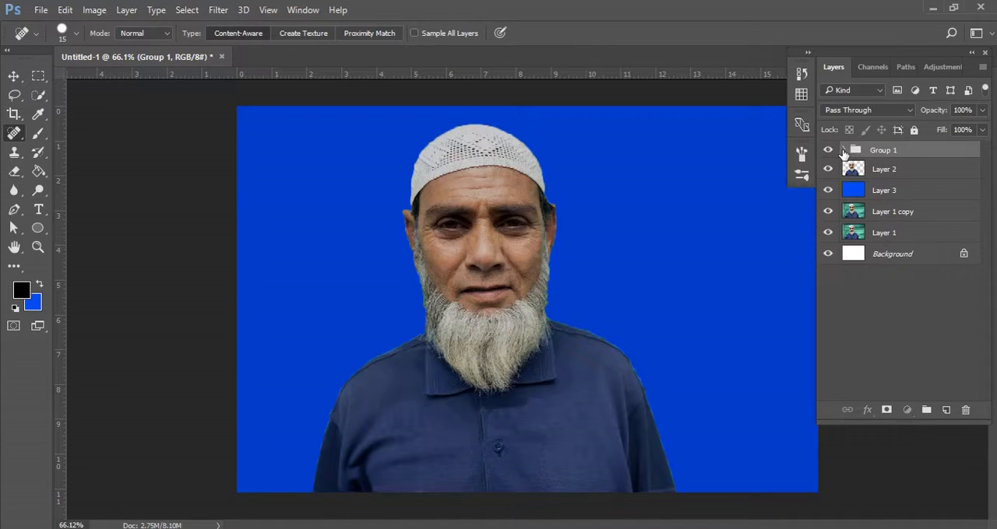
Expand Group 1 and set the brightness of its Brightness/Contrast adjustment to 4.
click(844, 150)
click(862, 192)
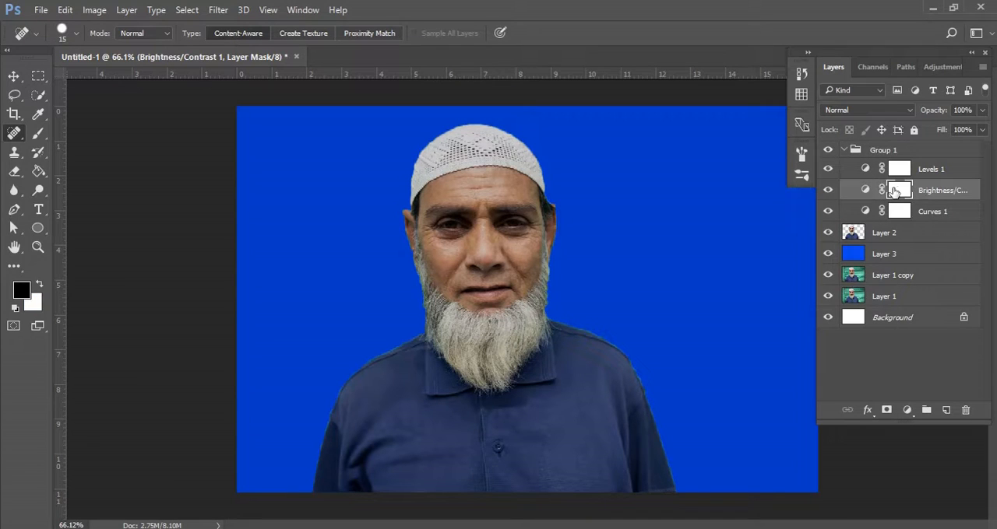
double_click(866, 191)
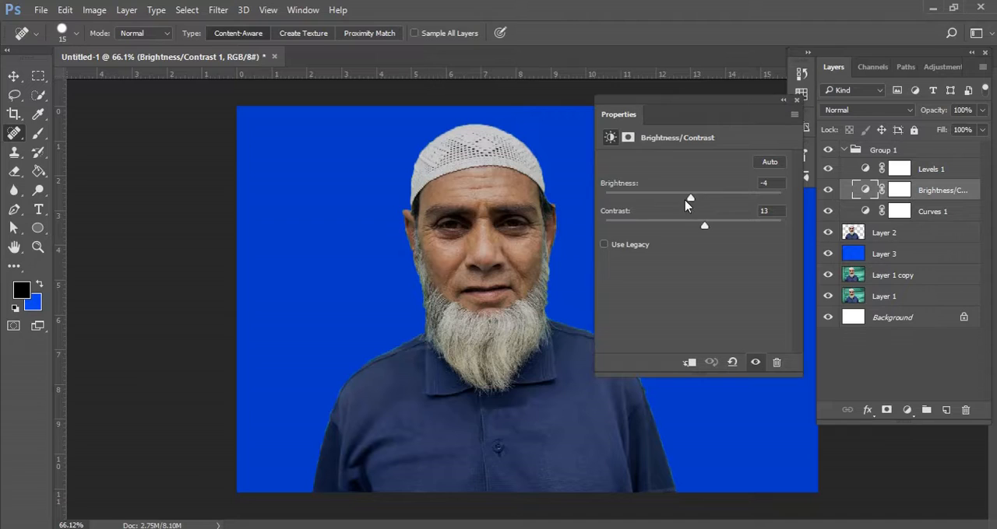
drag(687, 204, 702, 203)
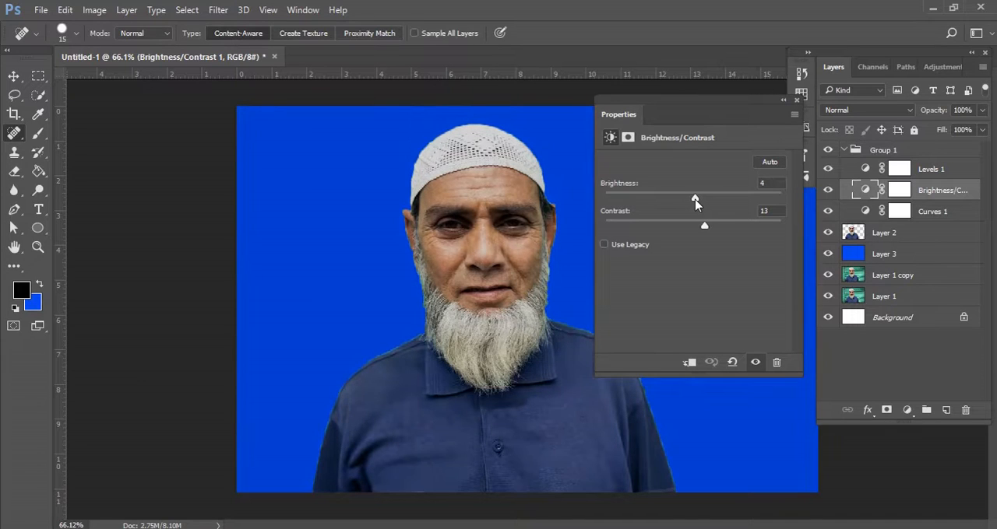
click(796, 101)
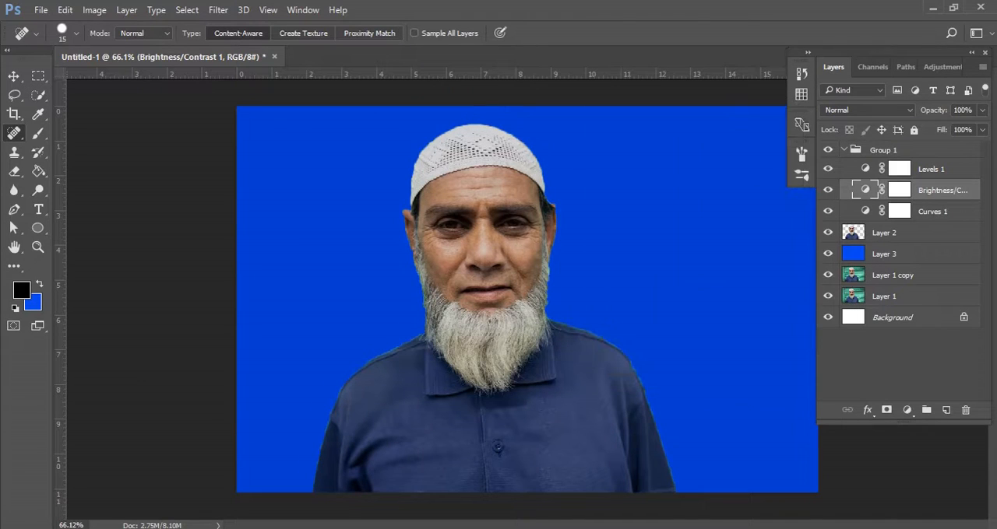
Add a white layer mask to the man's cutout on Layer 2.
click(901, 236)
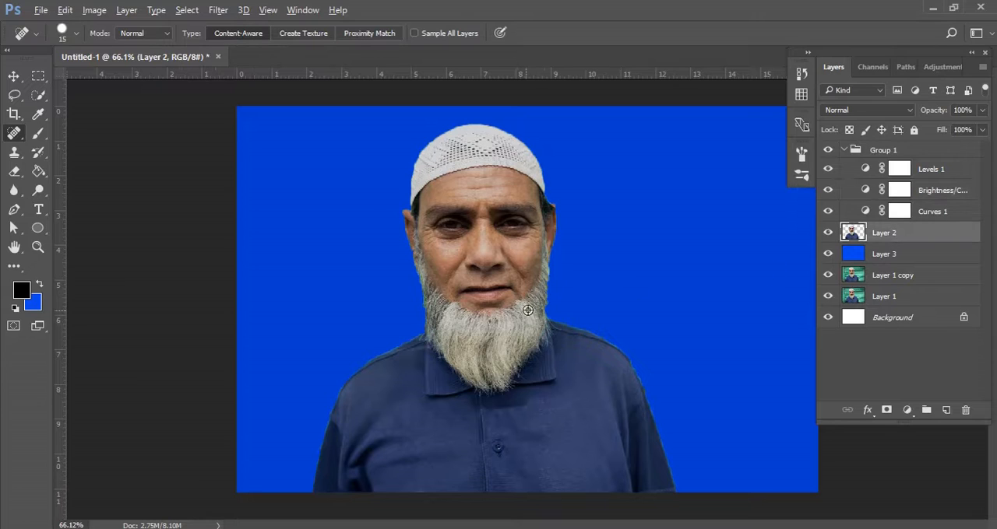
scroll(528, 310, up, 2)
scroll(527, 311, up, 2)
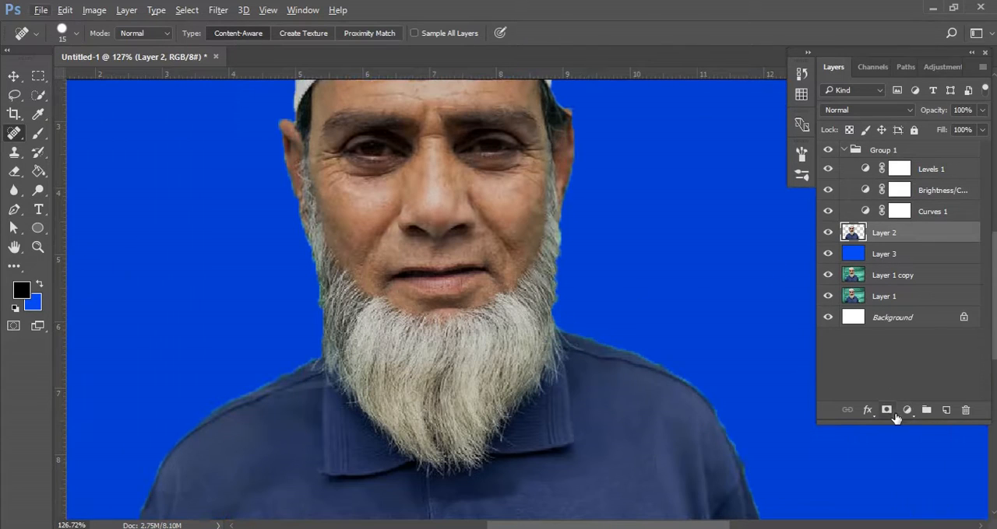
click(886, 411)
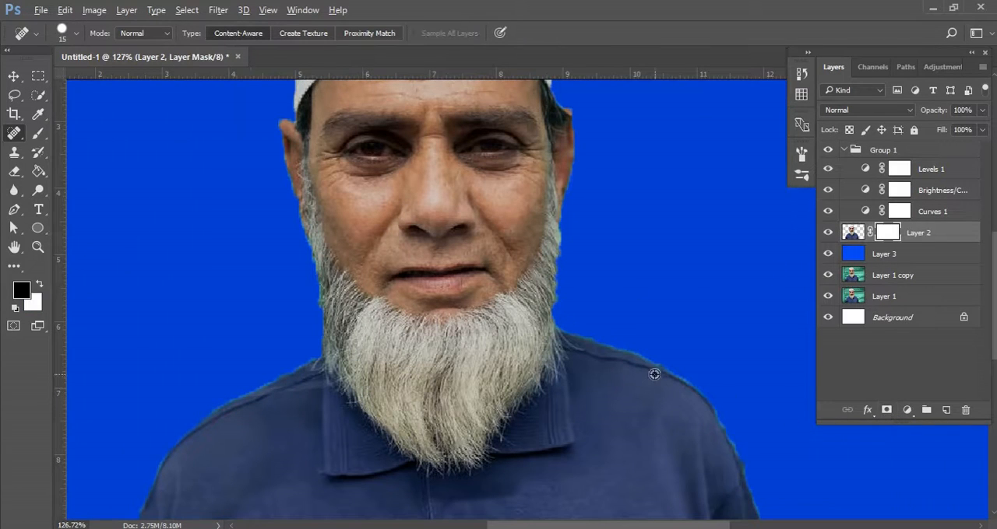
Paint black on the Layer 2 mask with a 20 px Brush to hide the greenish fringe along the man's left shoulder and sleeve.
scroll(655, 375, up, 2)
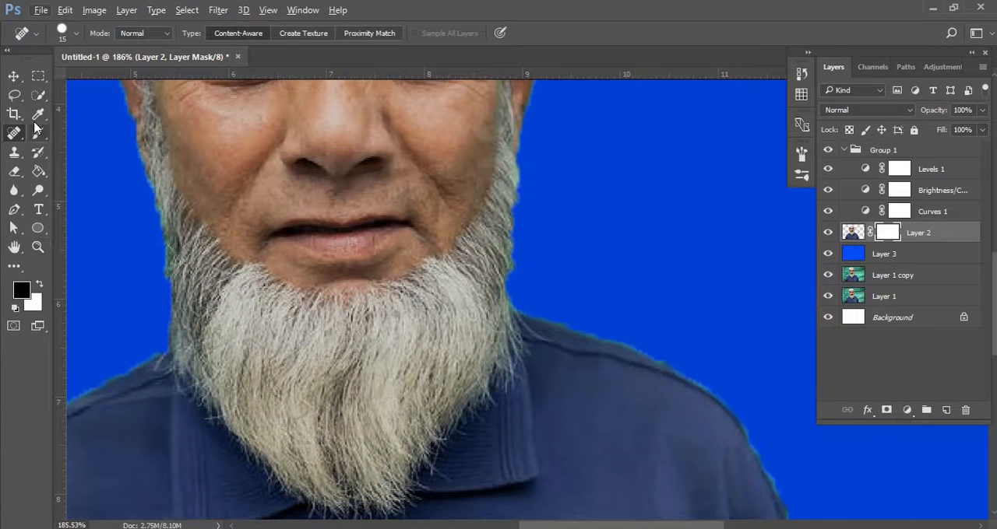
click(37, 131)
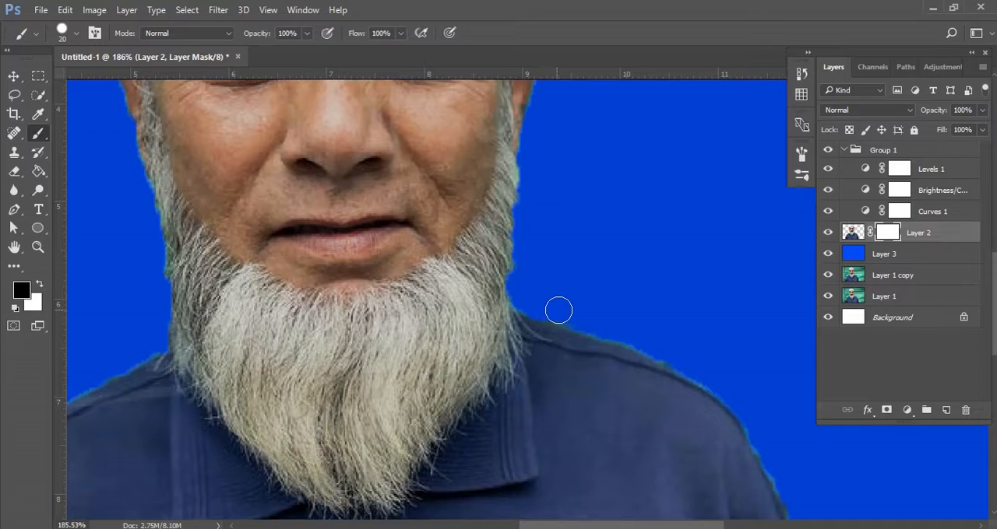
drag(616, 331, 689, 359)
drag(588, 327, 444, 225)
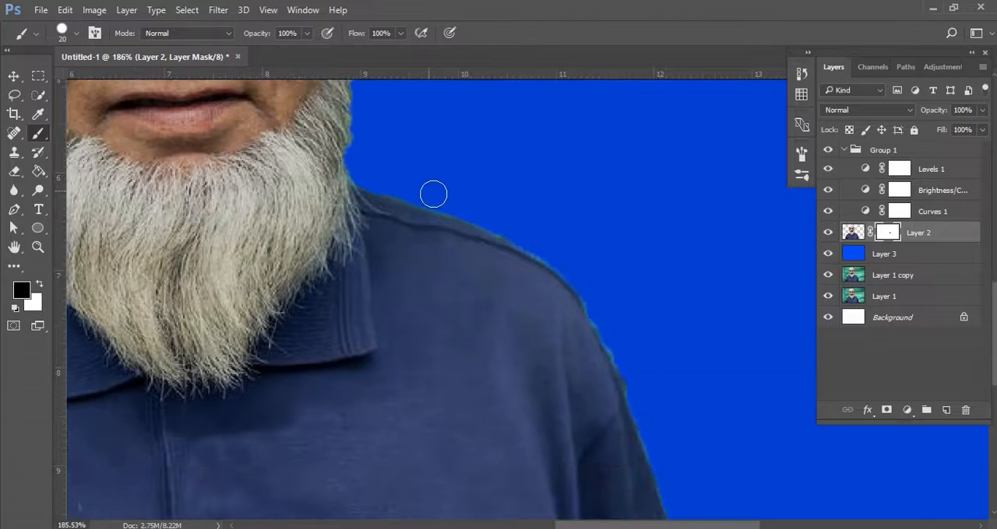
drag(591, 282, 636, 392)
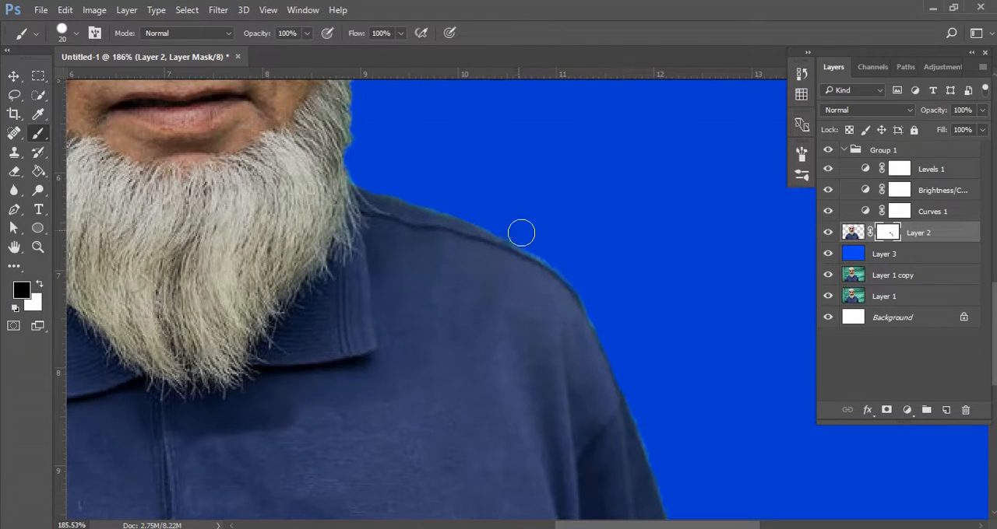
drag(516, 229, 553, 253)
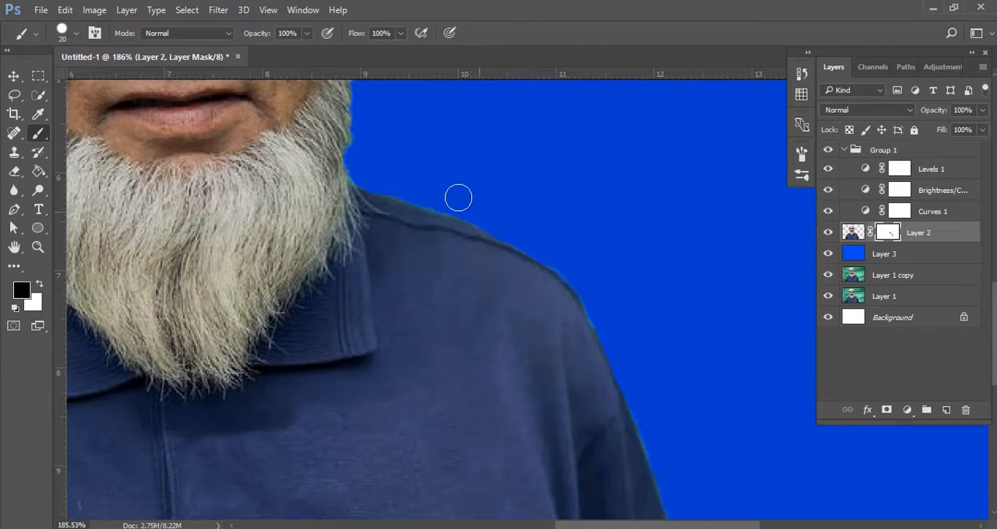
mouse_move(549, 326)
mouse_down()
mouse_move(572, 267)
mouse_move(556, 252)
mouse_up()
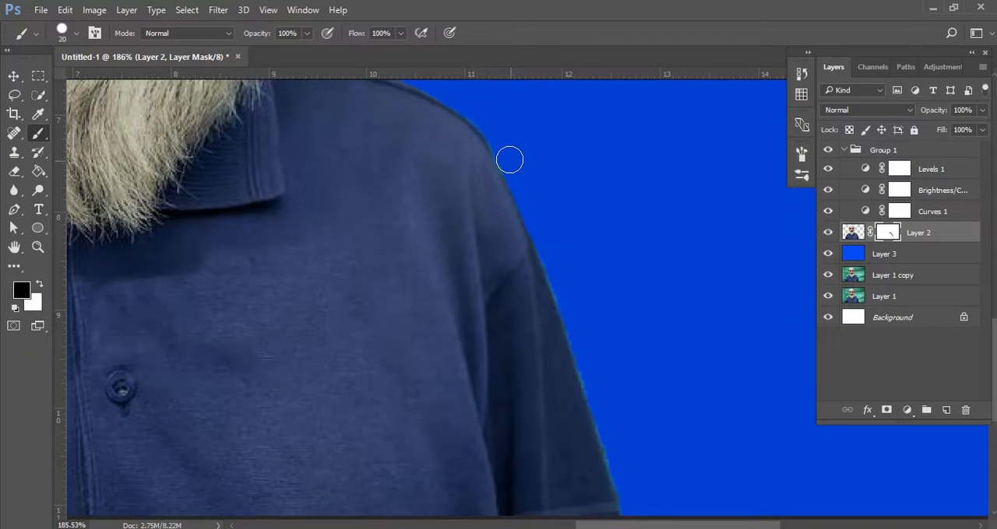
drag(583, 269, 566, 201)
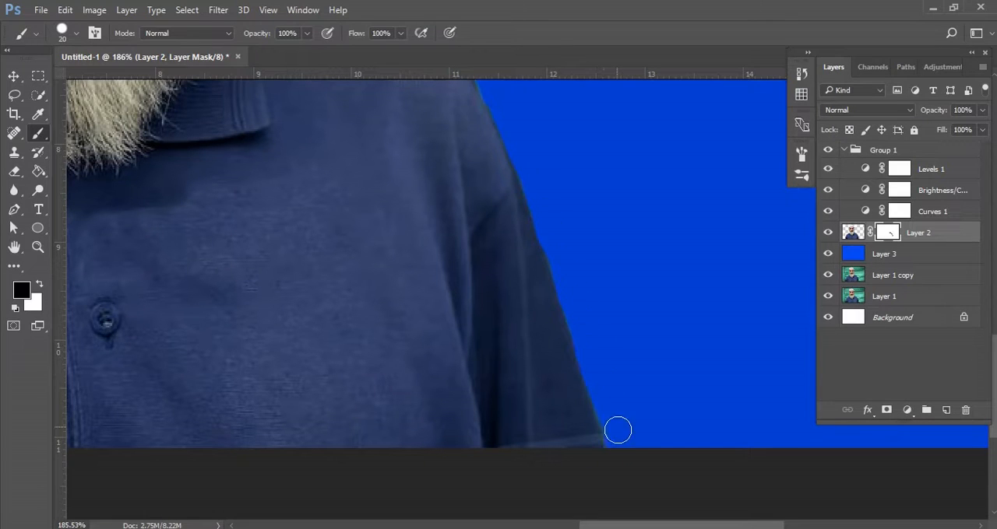
drag(617, 430, 624, 455)
Paint black on the mask along the man's right shoulder and sleeve down to the canvas edge to remove the greenish fringe.
drag(479, 193, 579, 322)
drag(530, 212, 590, 342)
drag(469, 280, 498, 319)
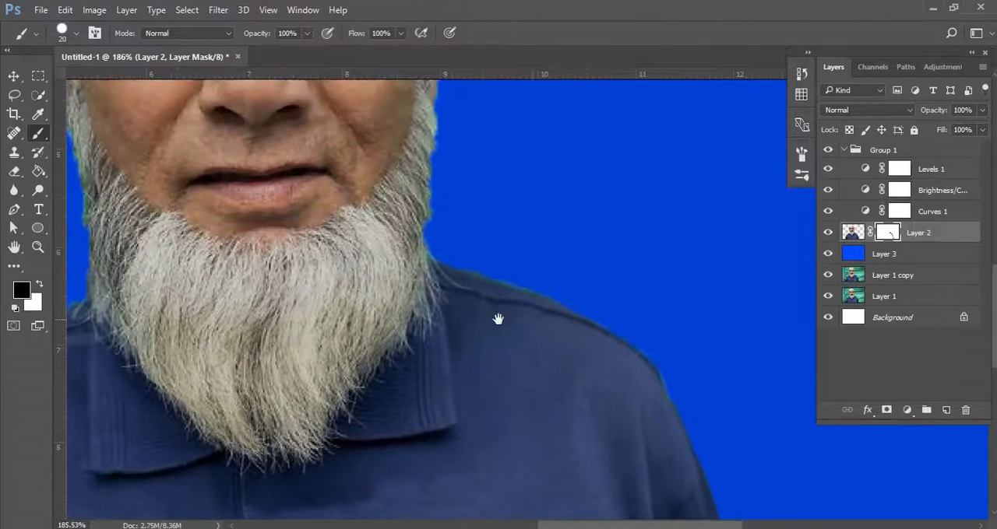
drag(252, 334, 498, 297)
drag(338, 299, 479, 273)
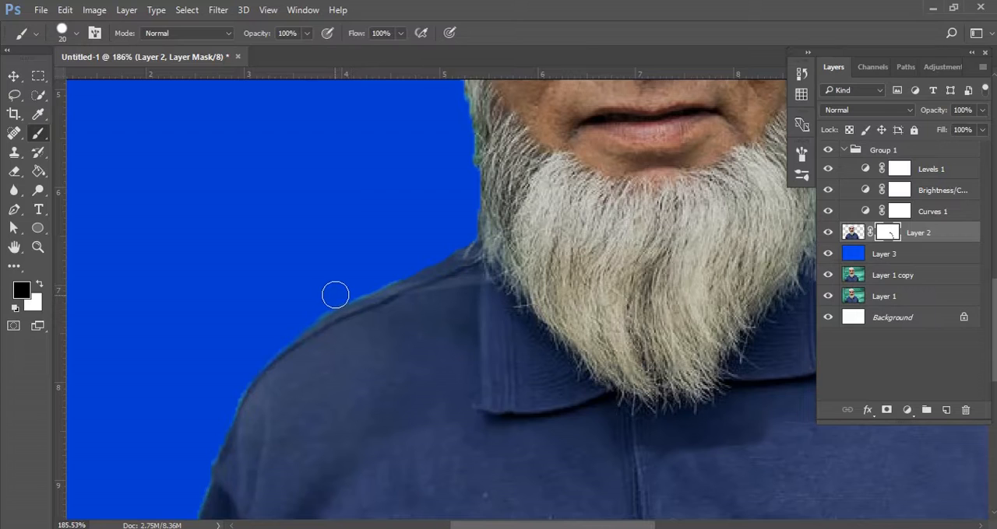
drag(389, 272, 483, 192)
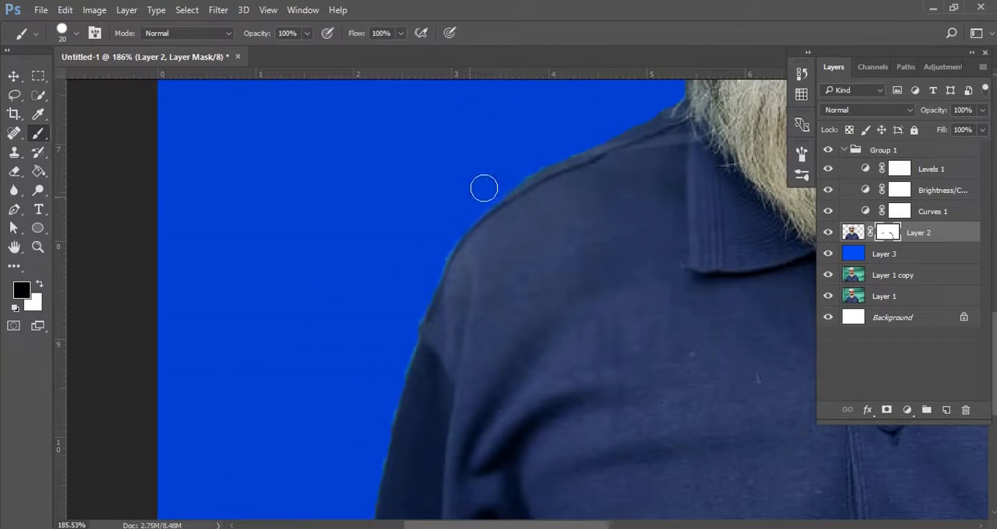
drag(428, 276, 475, 187)
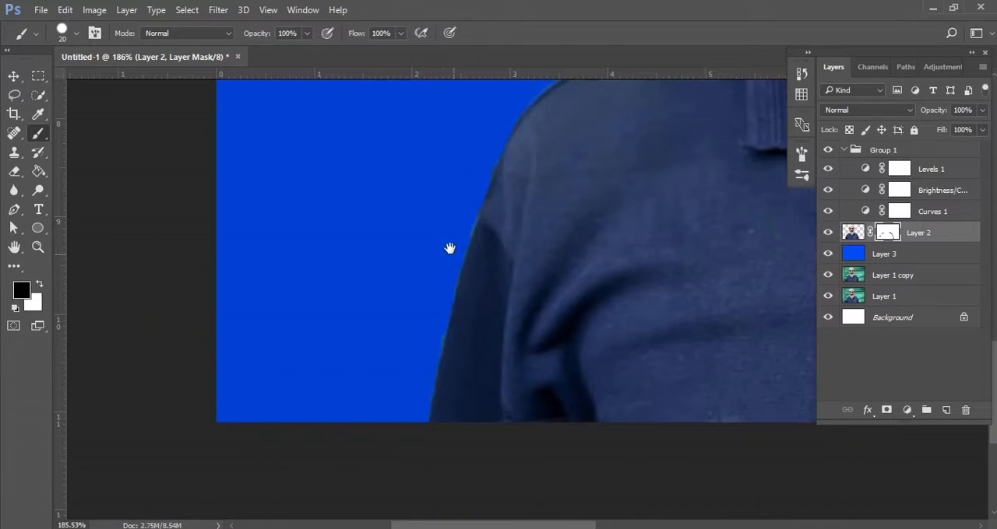
drag(449, 247, 456, 189)
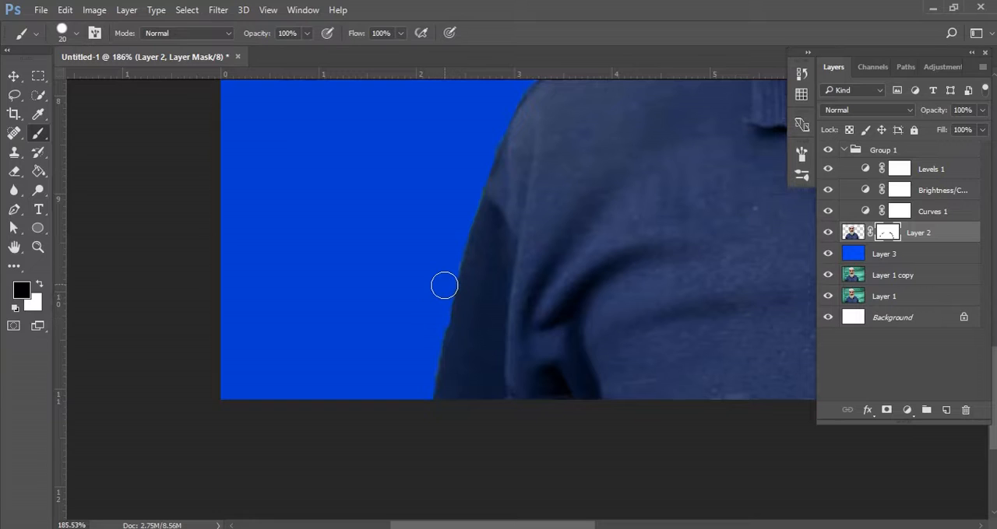
scroll(444, 281, down, 3)
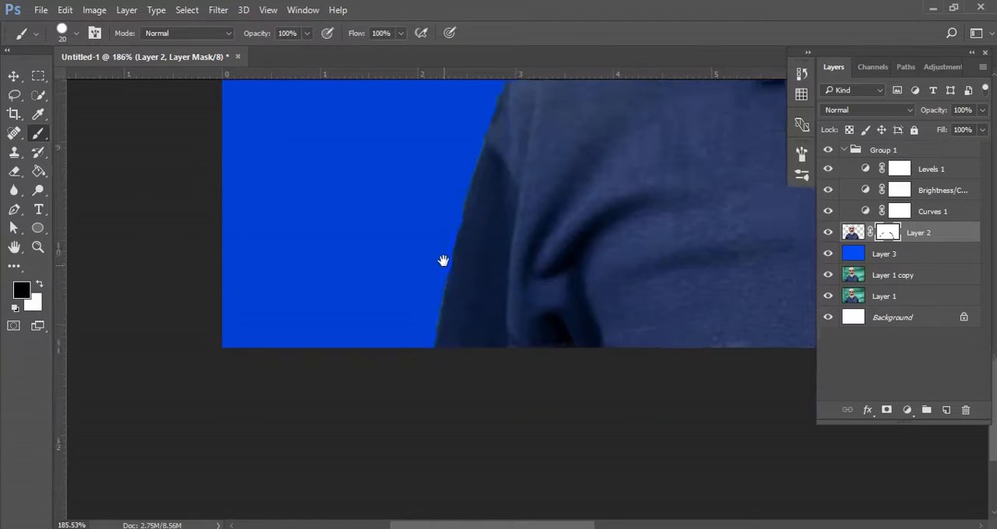
Paint black on the Layer 2 mask along the man's left beard edge and ear to hide the greenish fringe.
scroll(455, 289, down, 6)
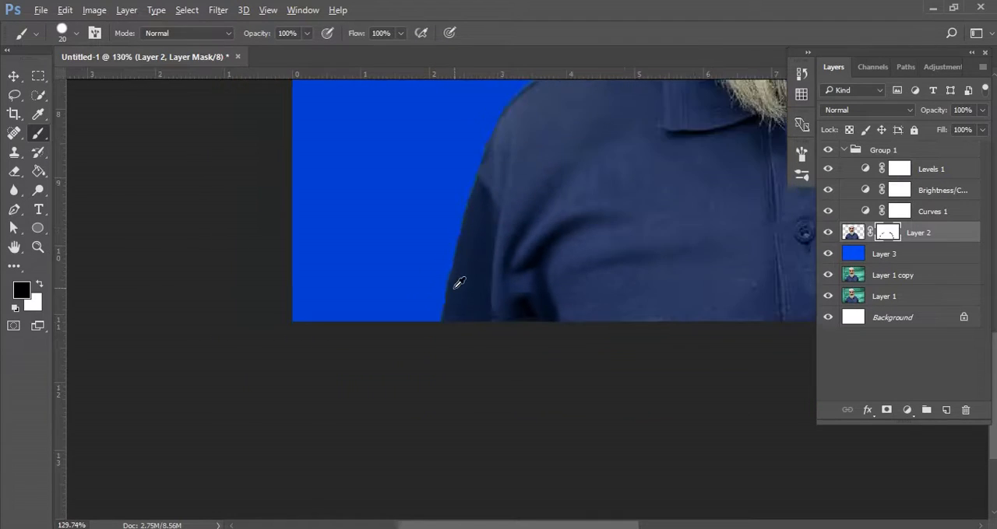
scroll(454, 324, up, 4)
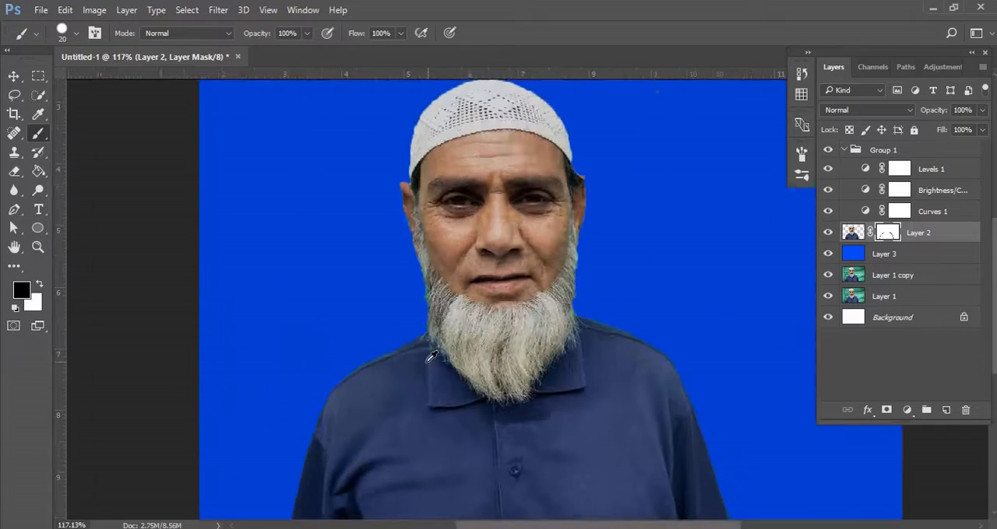
scroll(647, 341, up, 3)
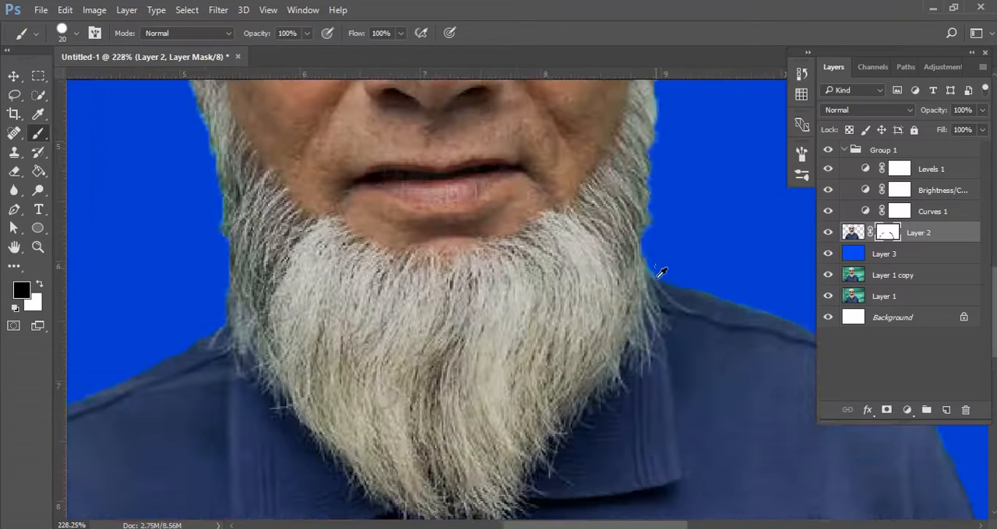
scroll(658, 261, up, 1)
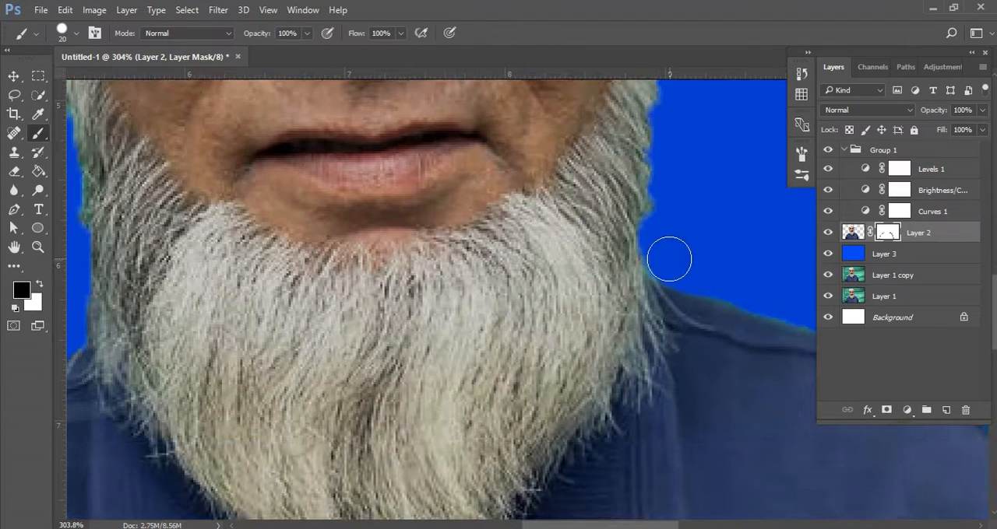
drag(683, 256, 600, 294)
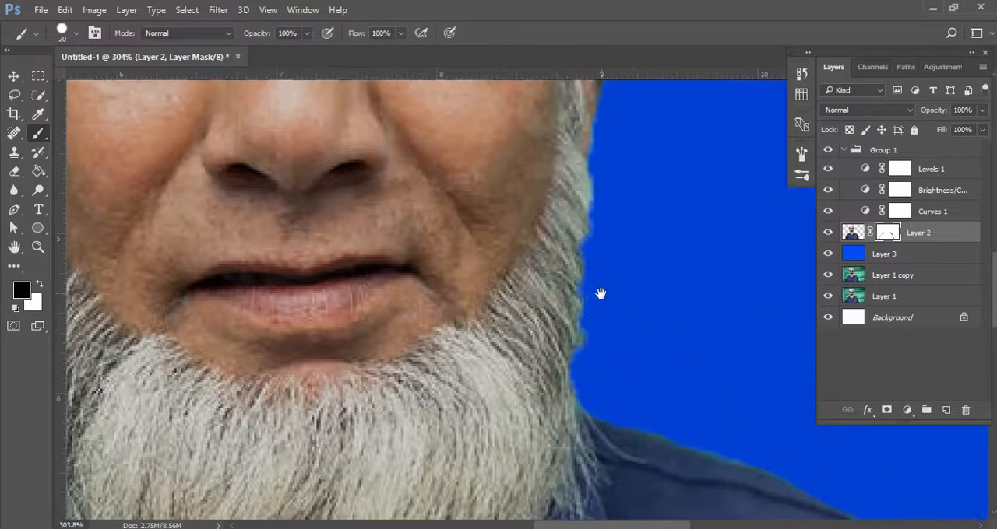
mouse_move(646, 235)
mouse_down()
mouse_move(611, 309)
mouse_move(605, 371)
mouse_up()
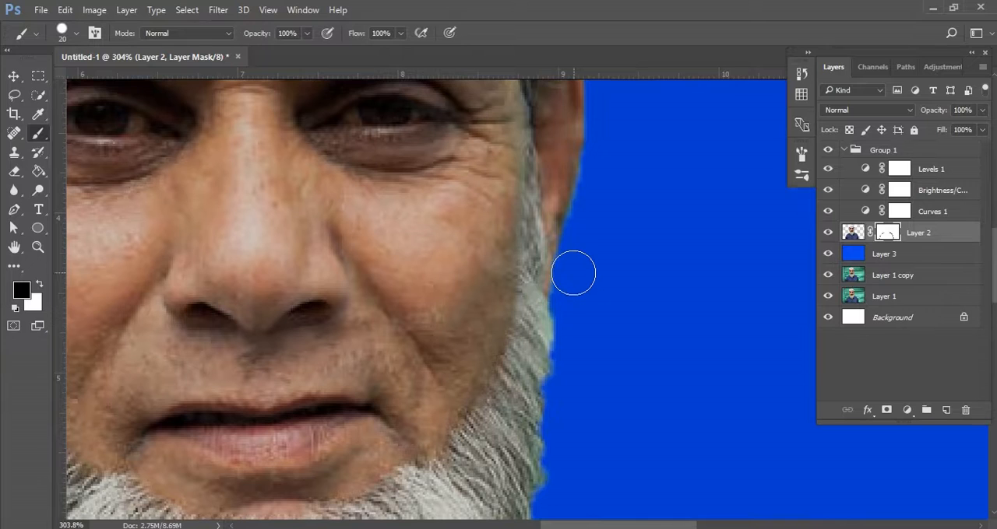
mouse_move(573, 272)
mouse_down()
mouse_move(623, 270)
mouse_move(605, 328)
mouse_up()
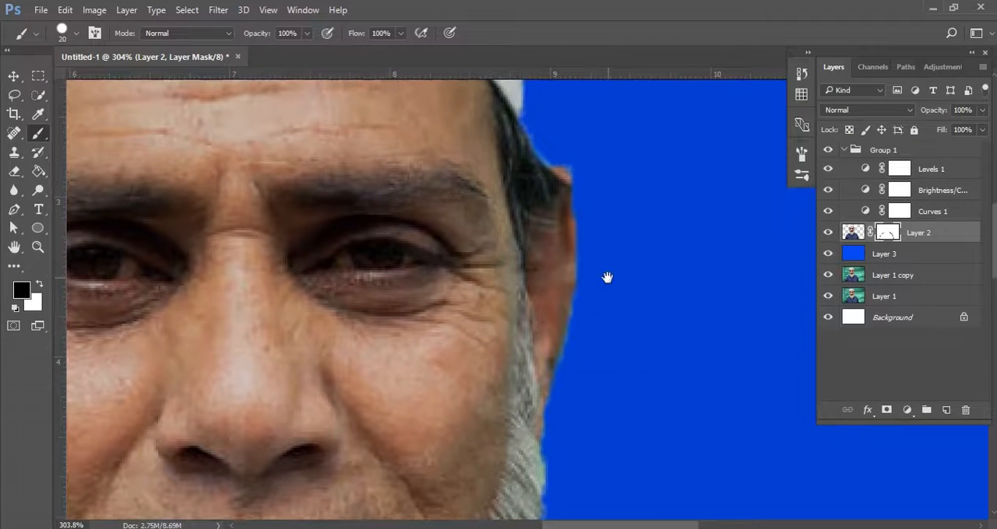
drag(607, 278, 606, 325)
drag(583, 204, 583, 229)
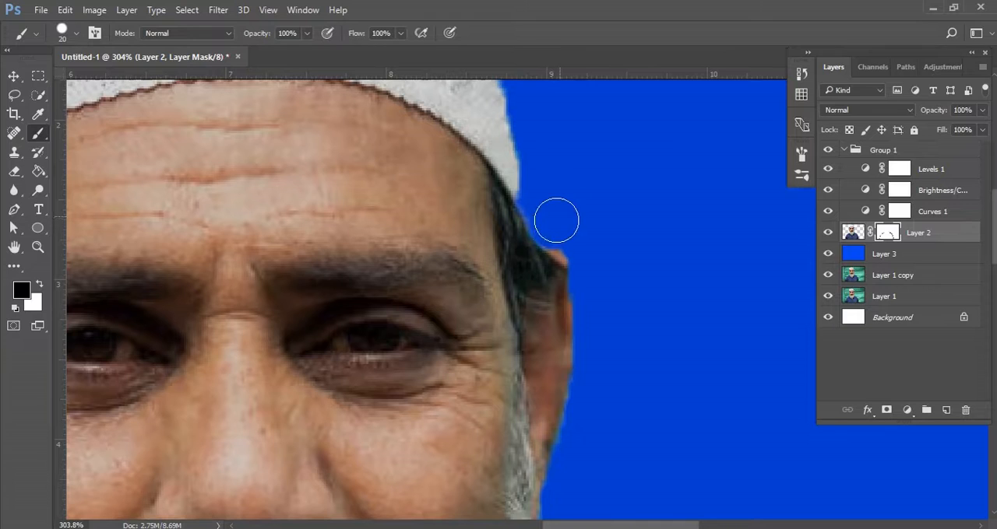
Paint black on the mask around the outer edge of the white cap, from the man's left side over to his right.
drag(557, 176, 572, 292)
drag(545, 263, 566, 335)
drag(510, 177, 548, 298)
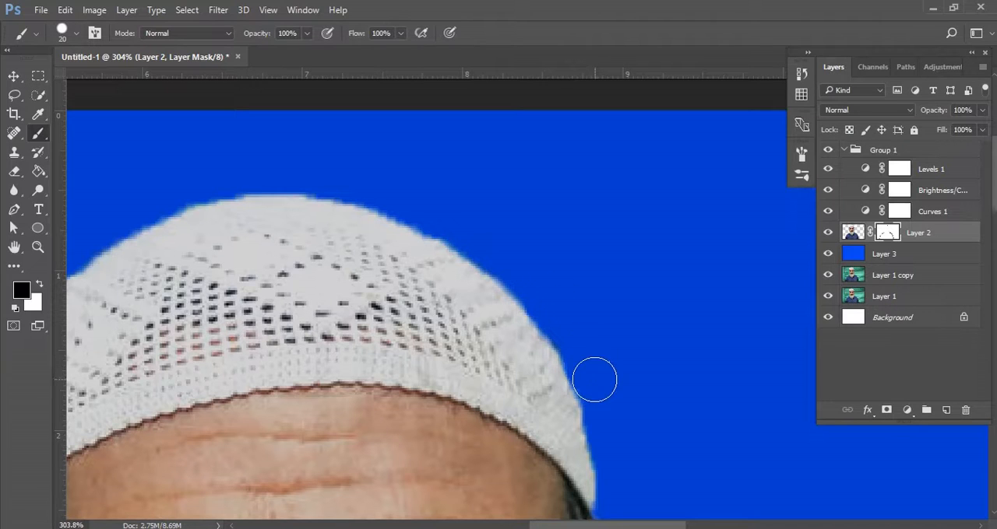
drag(597, 390, 625, 459)
drag(239, 355, 343, 339)
drag(273, 356, 429, 252)
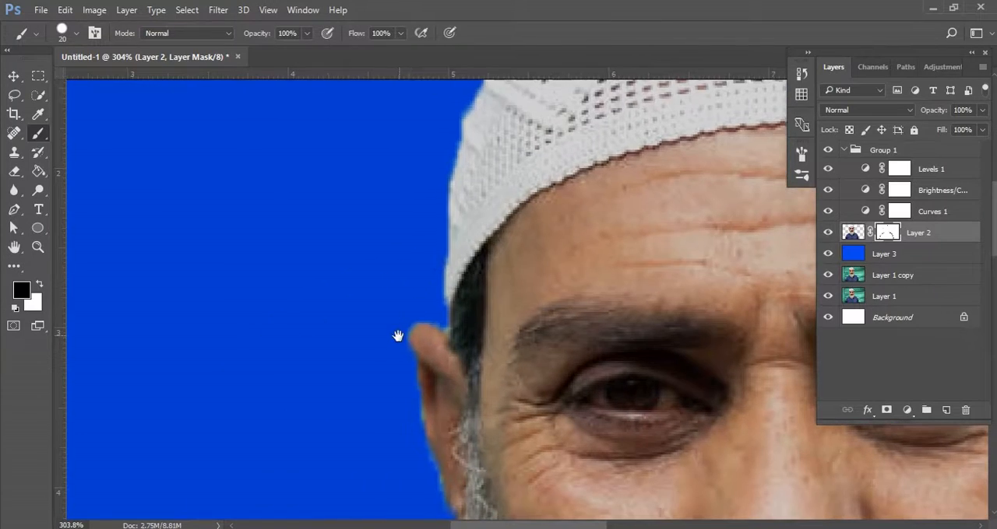
Paint black on the mask along the man's right ear and beard edge down to the shoulder.
drag(398, 334, 429, 267)
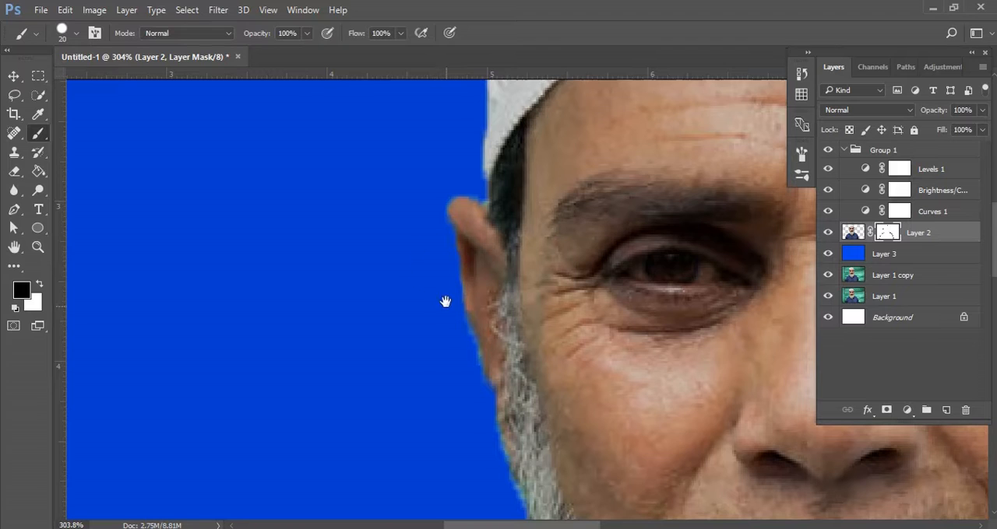
drag(445, 301, 472, 233)
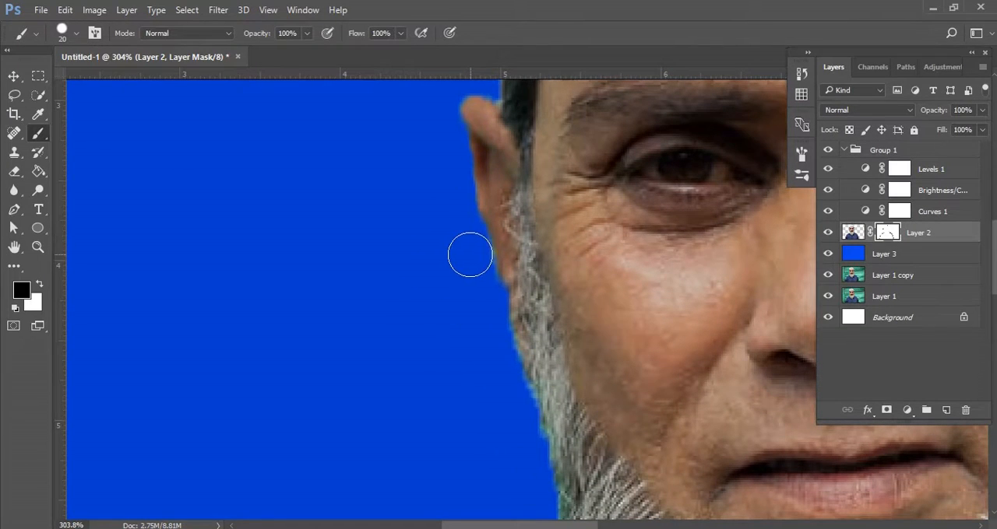
drag(481, 289, 467, 223)
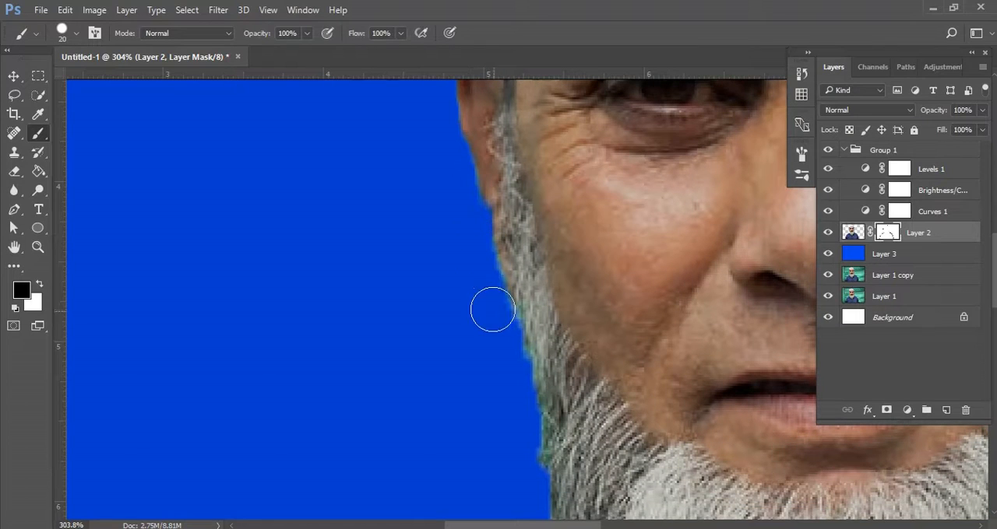
drag(530, 364, 535, 211)
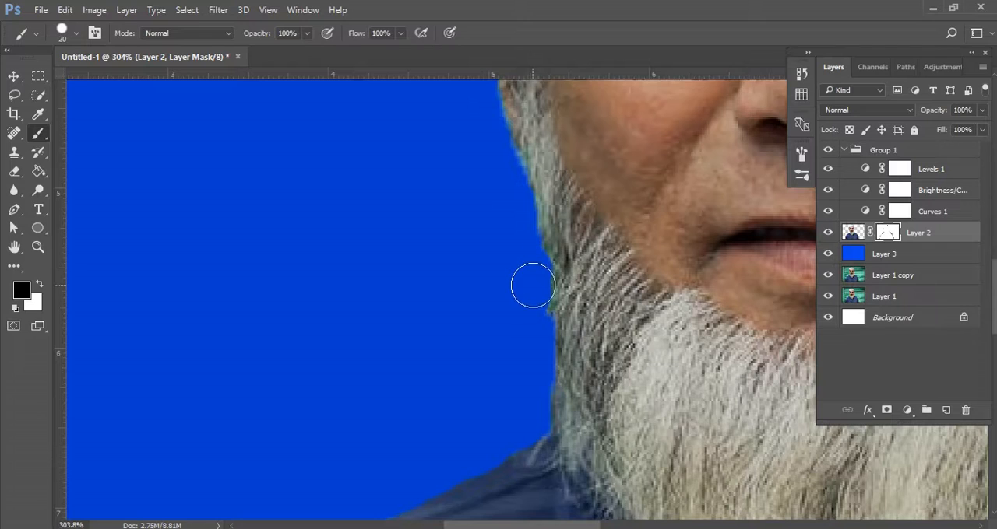
drag(540, 357, 530, 291)
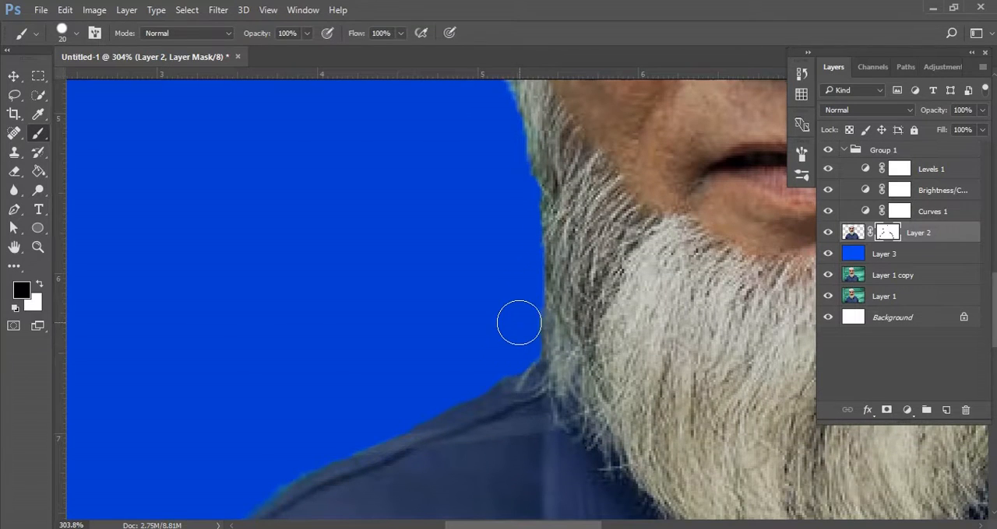
Crop the image at a 38:48 ratio around the man's head, shoulders and upper chest.
alt+scroll(520, 330, down, 6)
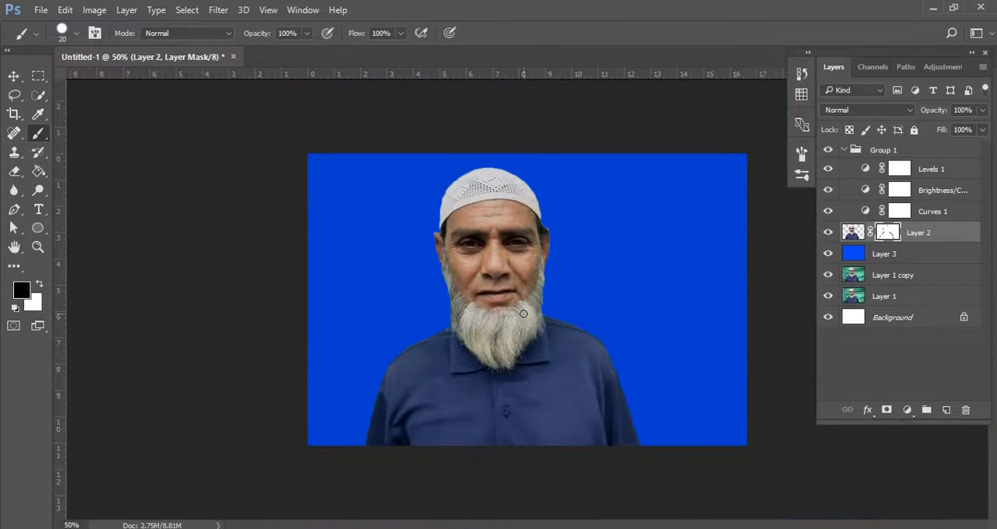
scroll(523, 314, up, 2)
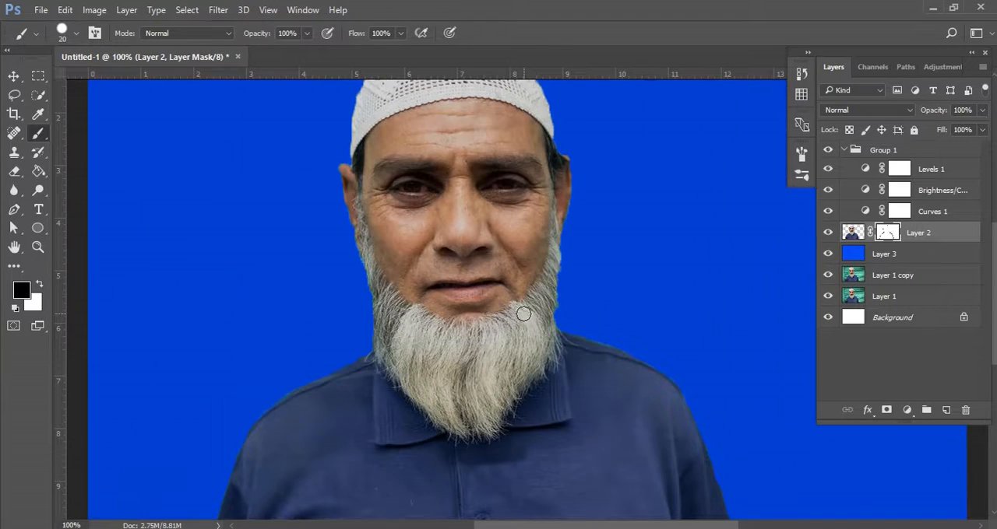
scroll(523, 314, down, 1)
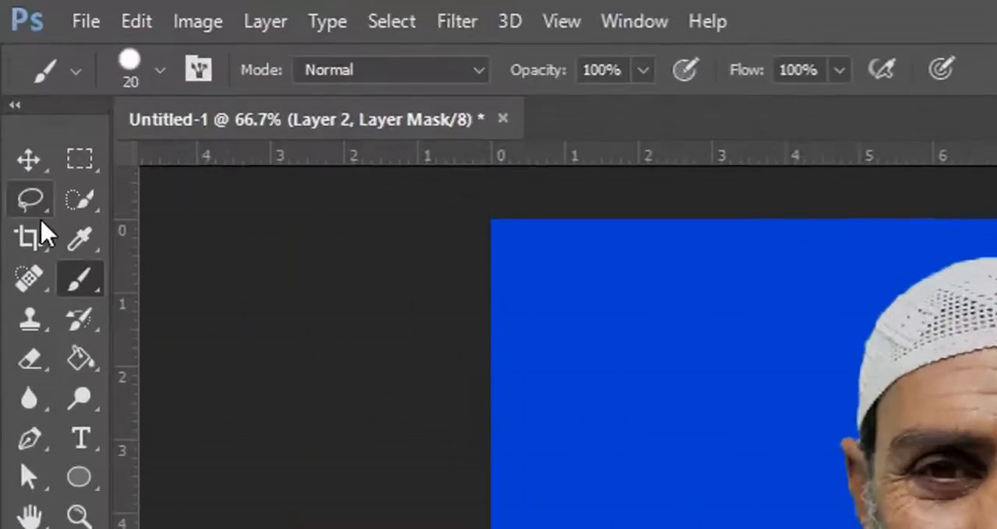
click(15, 114)
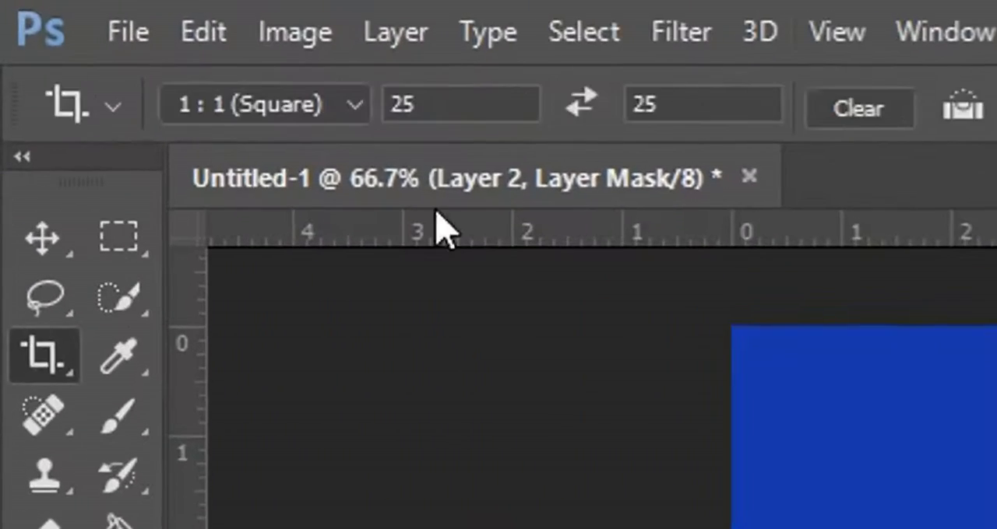
click(383, 106)
text(3)
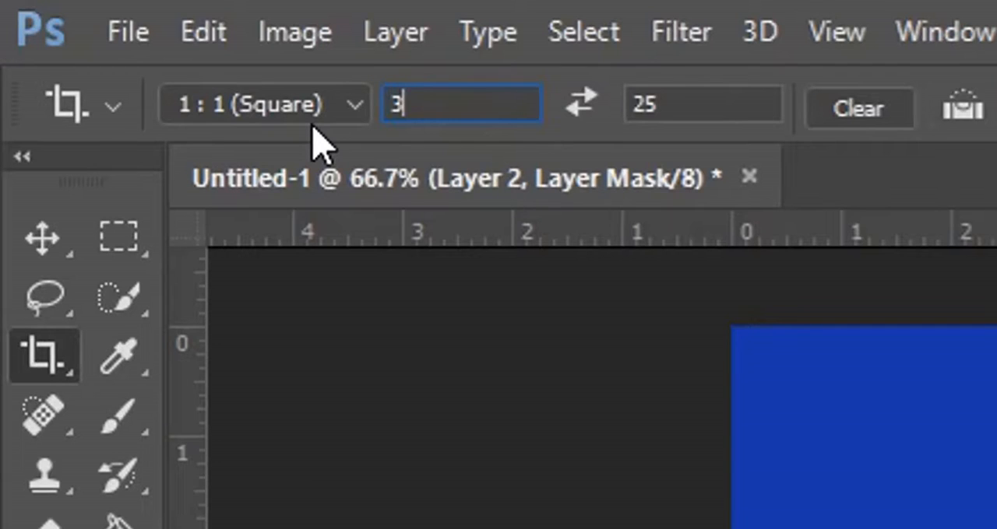
text(8)
key(Tab)
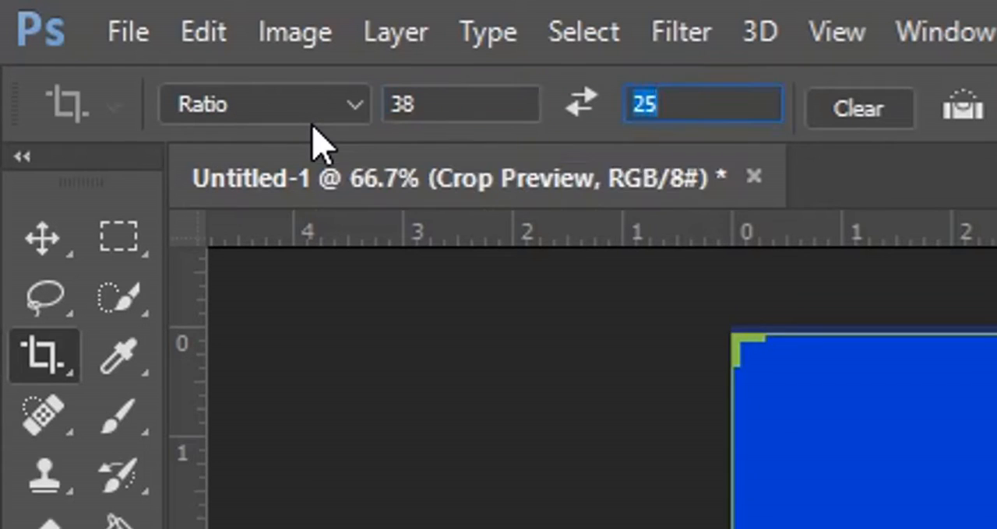
text(3)
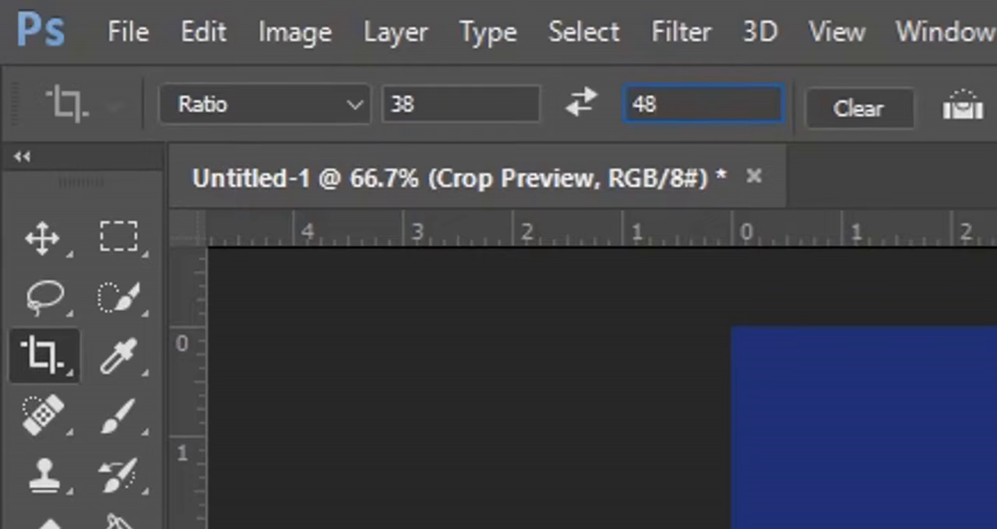
drag(794, 445, 552, 309)
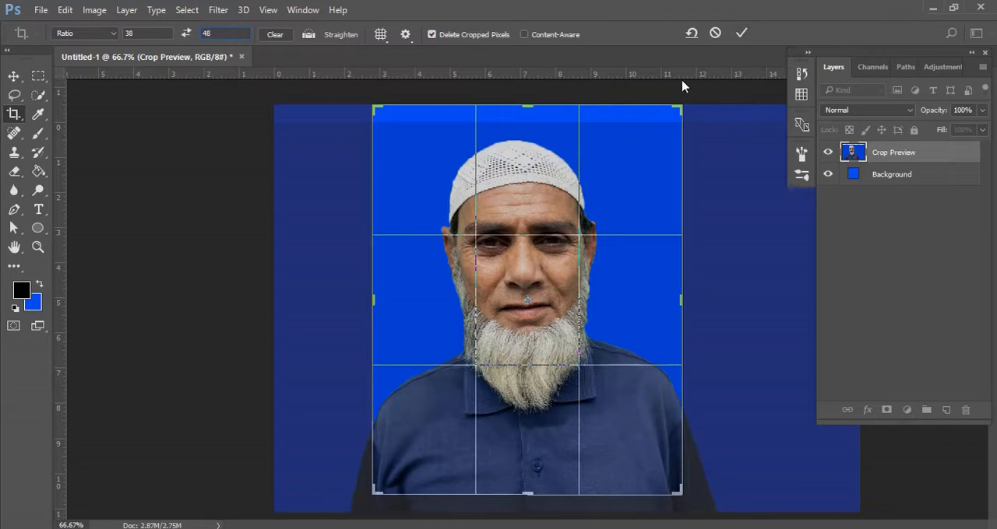
click(742, 35)
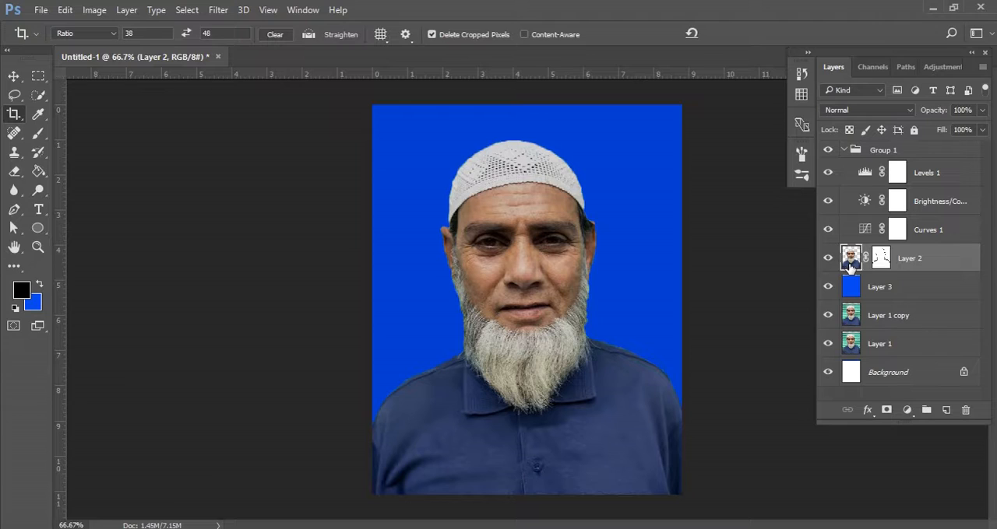
Free-transform the man on Layer 2, rotating him about 1.1° clockwise and nudging him down to Y 441 px.
key(ctrl+t)
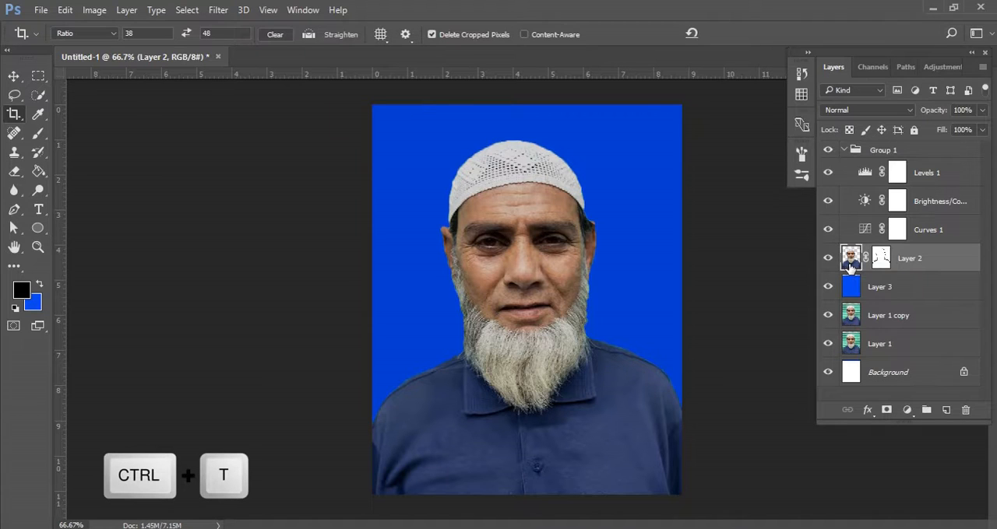
key(ctrl+t)
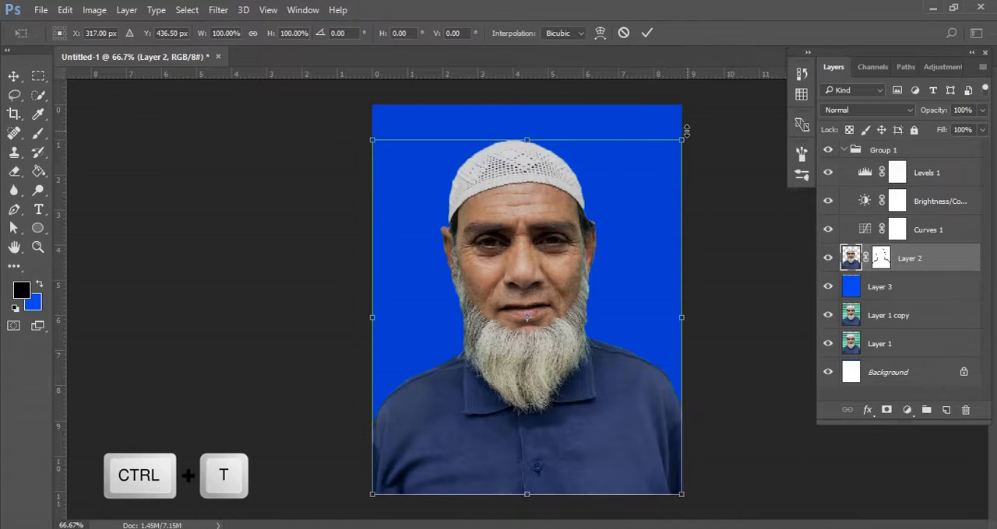
drag(686, 131, 688, 136)
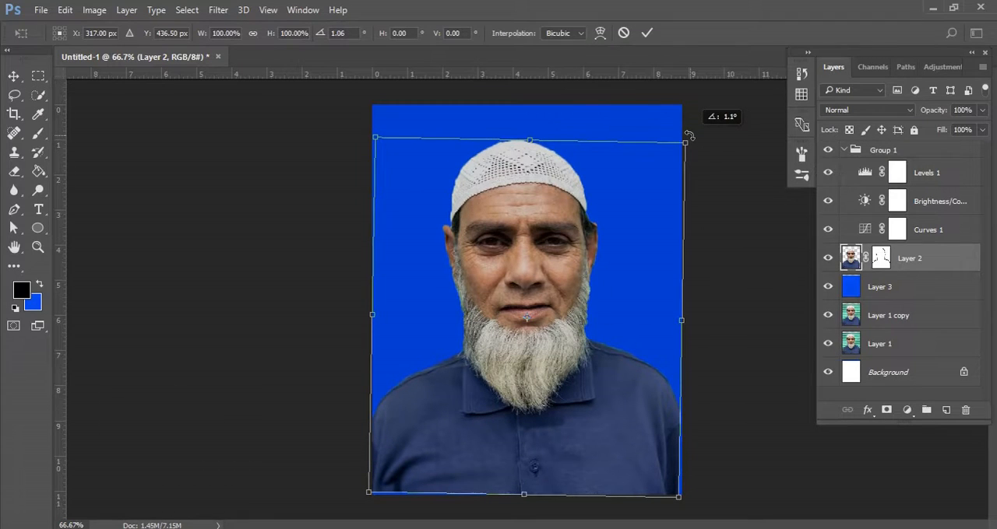
drag(689, 136, 690, 136)
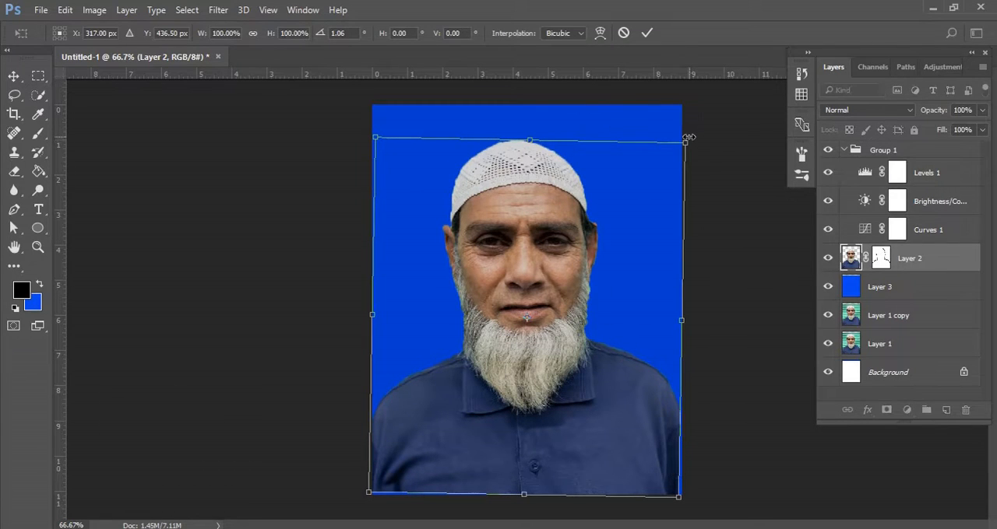
key(Down)
key(Down)
key(Down)
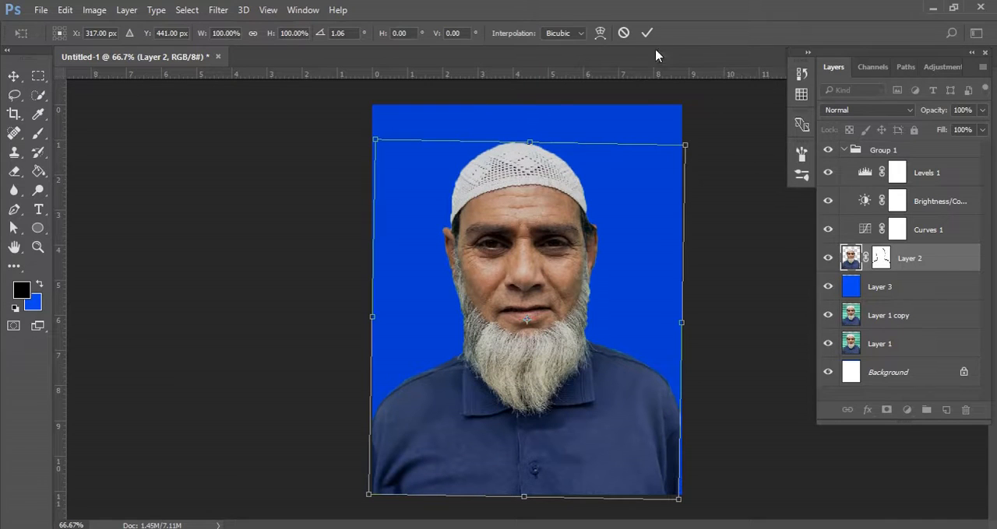
click(646, 32)
Merge Group 1, its adjustments, Layer 2 and the blue Layer 3 into a single layer.
key(c)
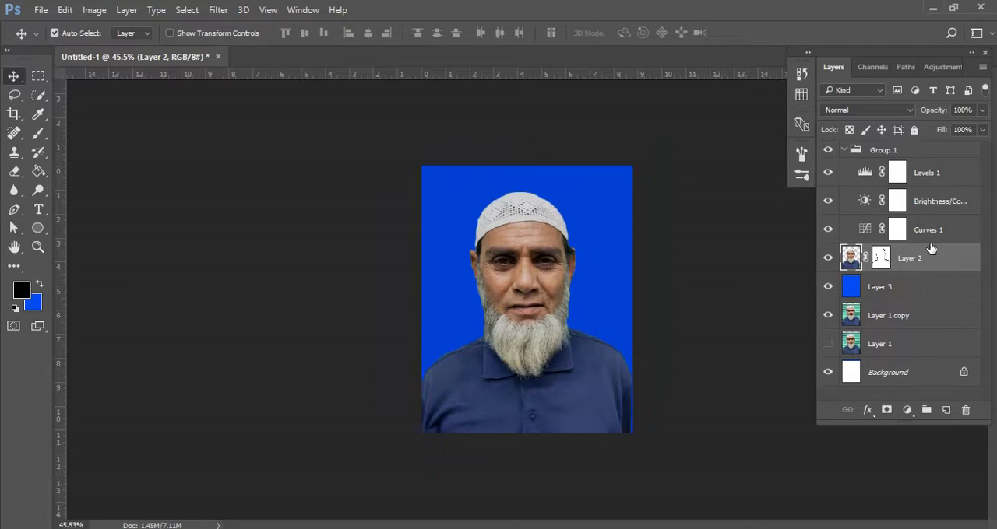
click(924, 292)
shift+click(919, 153)
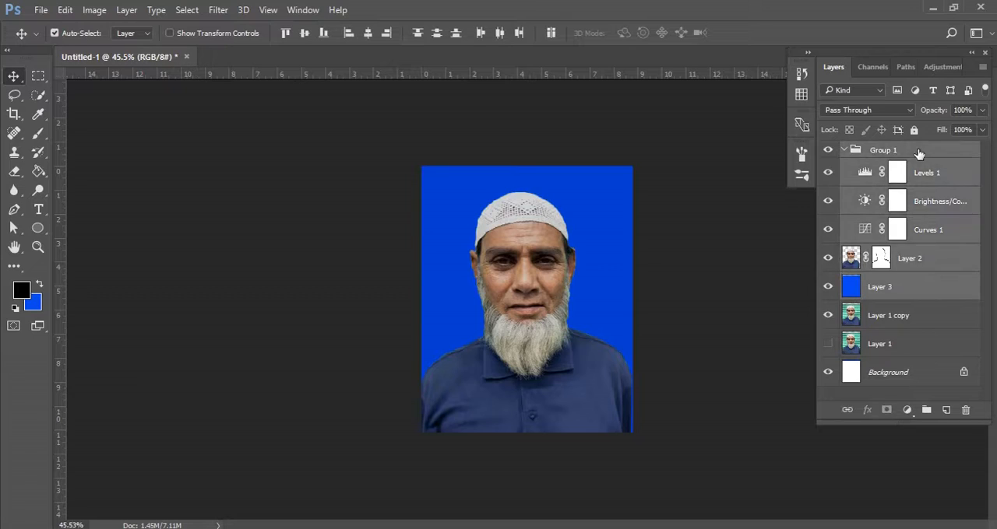
right_click(922, 165)
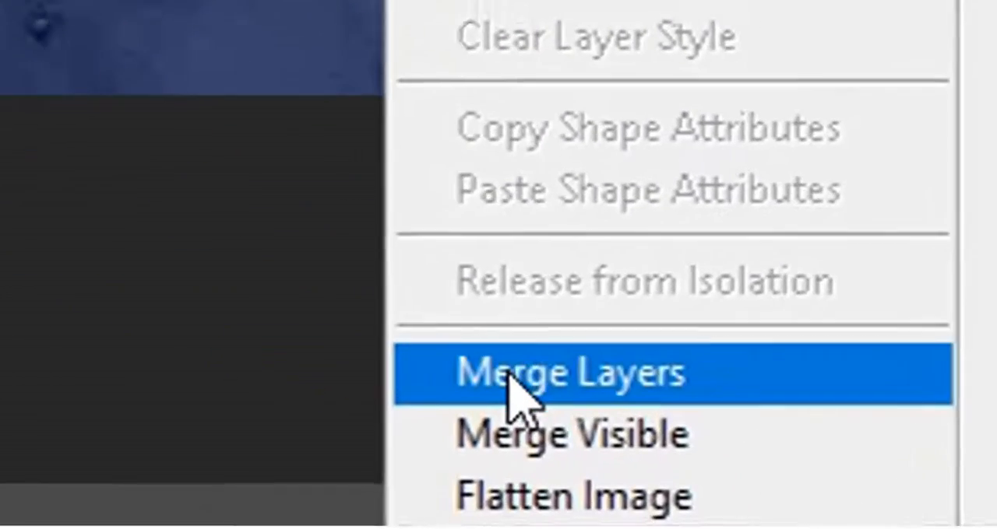
click(660, 480)
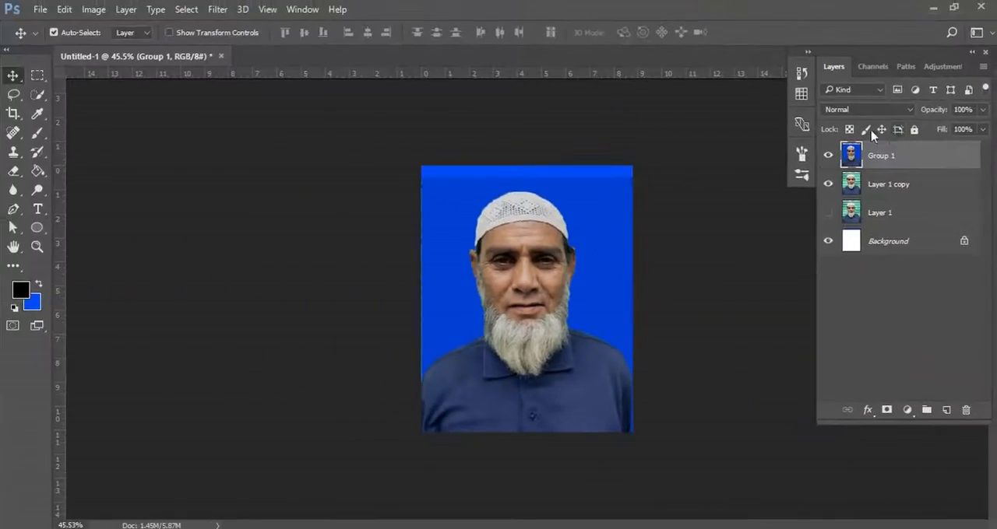
Copy the whole merged blue-background portrait and create a new A3 print document at 300 ppi with a white background.
key(ctrl+a)
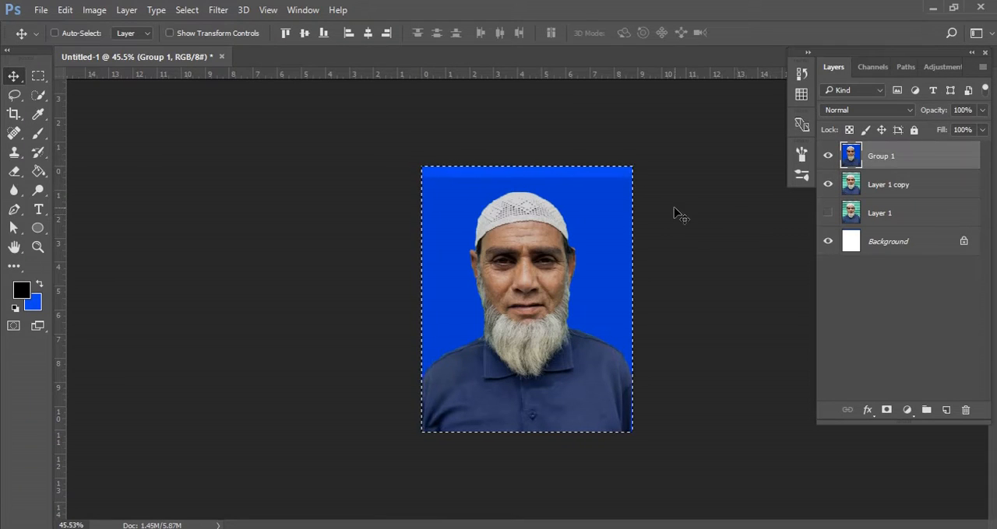
key(ctrl+c)
key(ctrl+n)
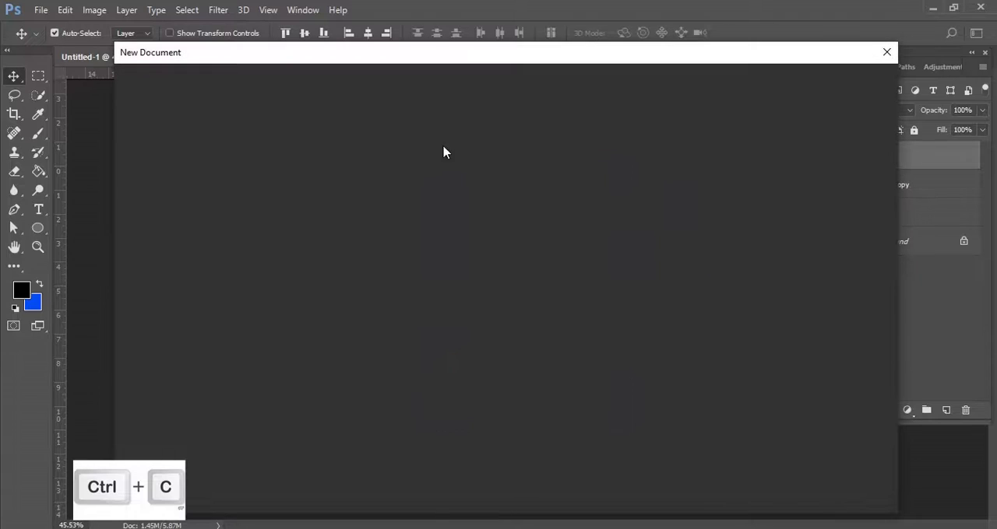
click(453, 83)
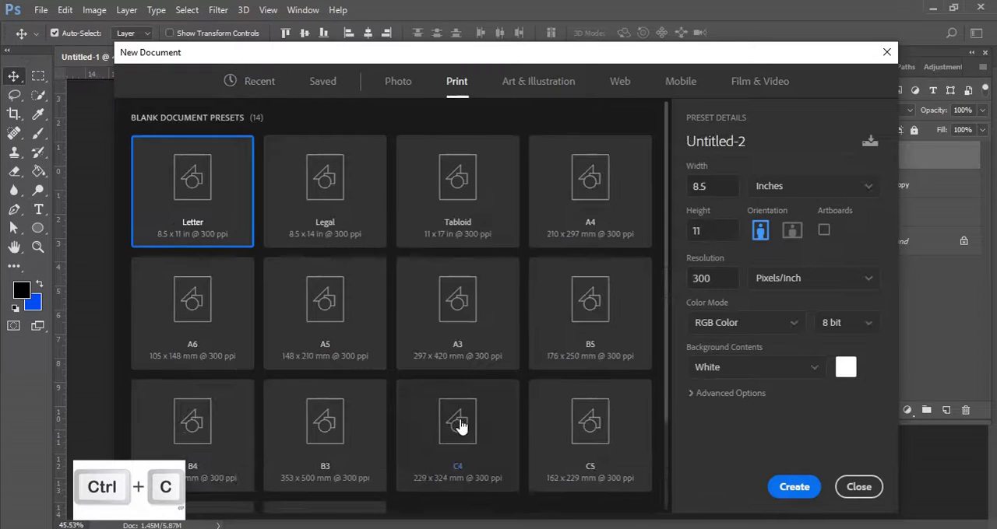
click(440, 329)
click(792, 488)
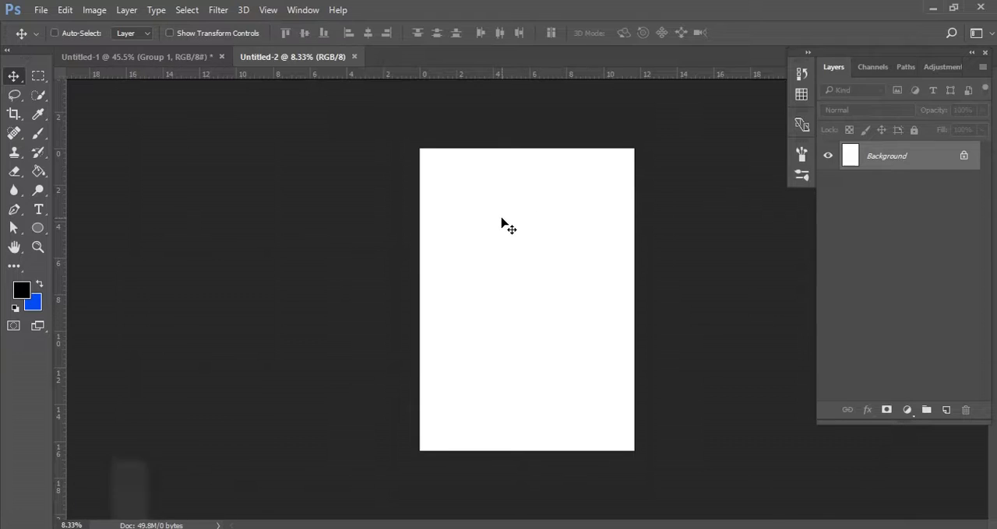
Paste the portrait into the new document and place it just inside the page's upper-left corner.
key(ctrl+plus)
key(ctrl+plus)
drag(490, 184, 474, 285)
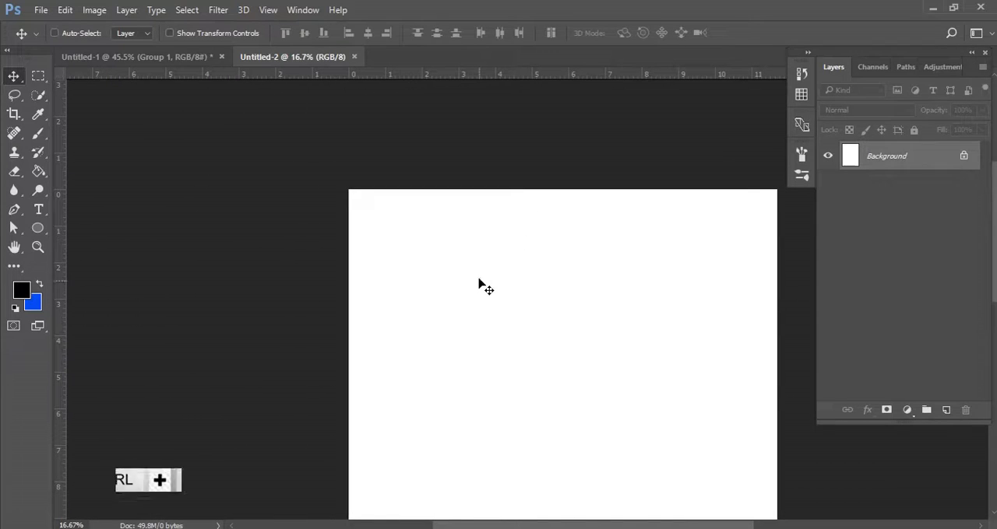
key(ctrl+v)
drag(564, 379, 393, 265)
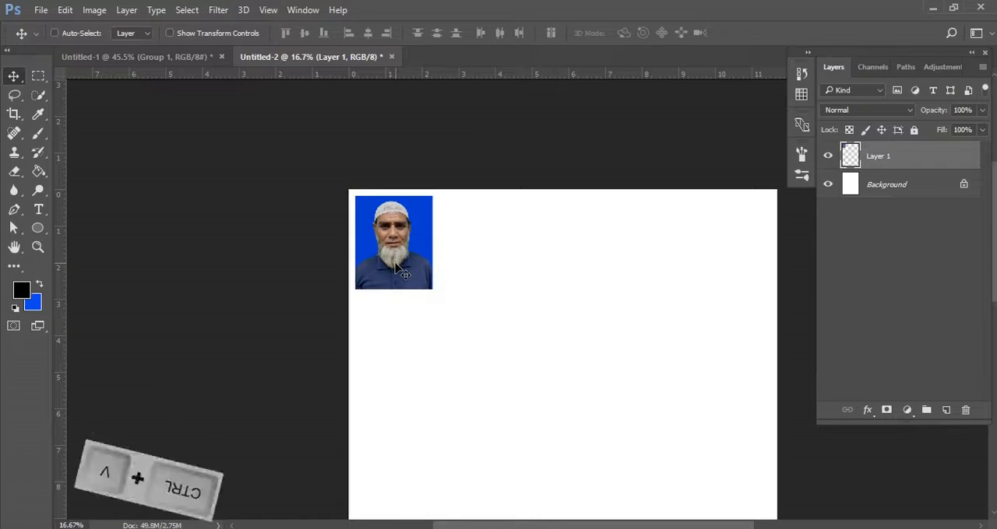
Duplicate the portrait horizontally beside the original, leaving a narrow white gap between the two photos.
key(ctrl+plus)
key(ctrl+plus)
drag(483, 327, 446, 360)
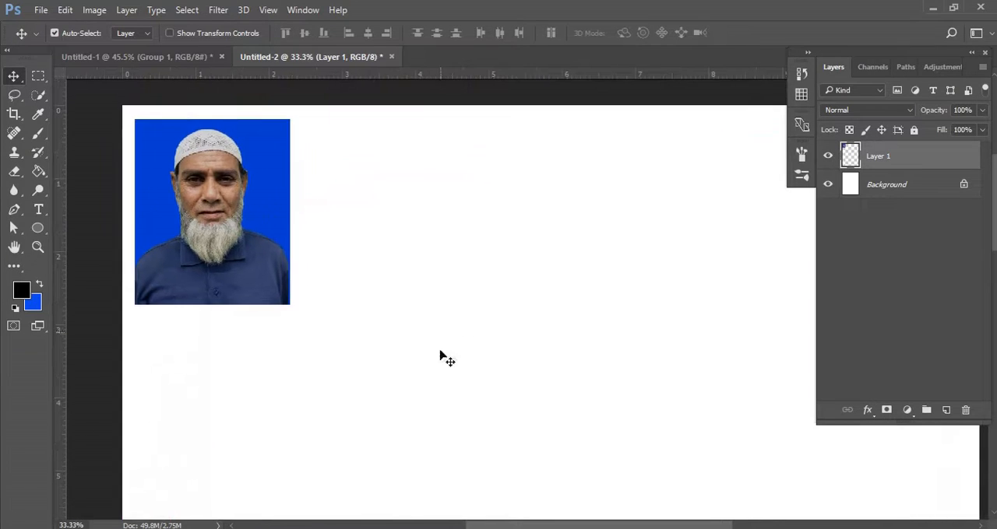
drag(222, 221, 395, 233)
Select both portraits and duplicate the pair alongside to make a row of four photos.
drag(475, 356, 411, 380)
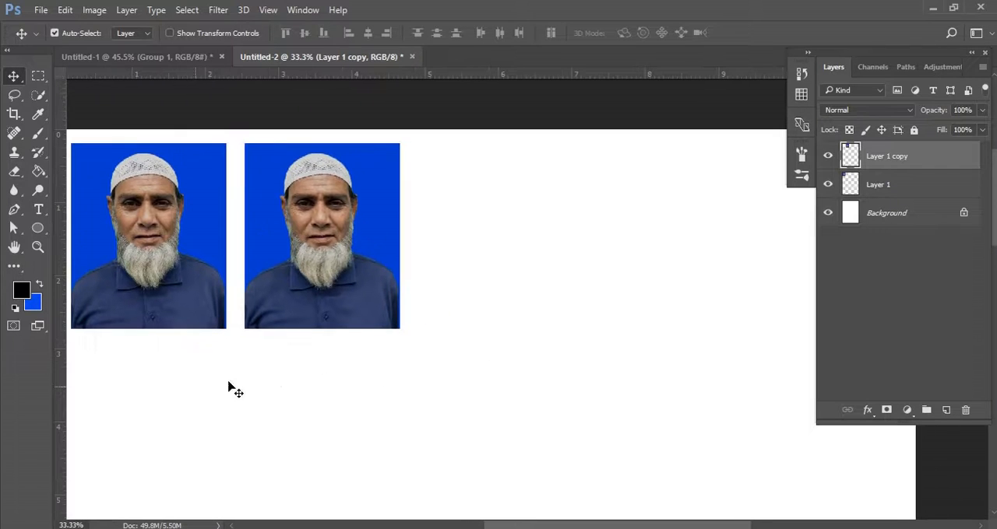
drag(176, 382, 274, 325)
drag(246, 290, 624, 300)
key(ctrl+z)
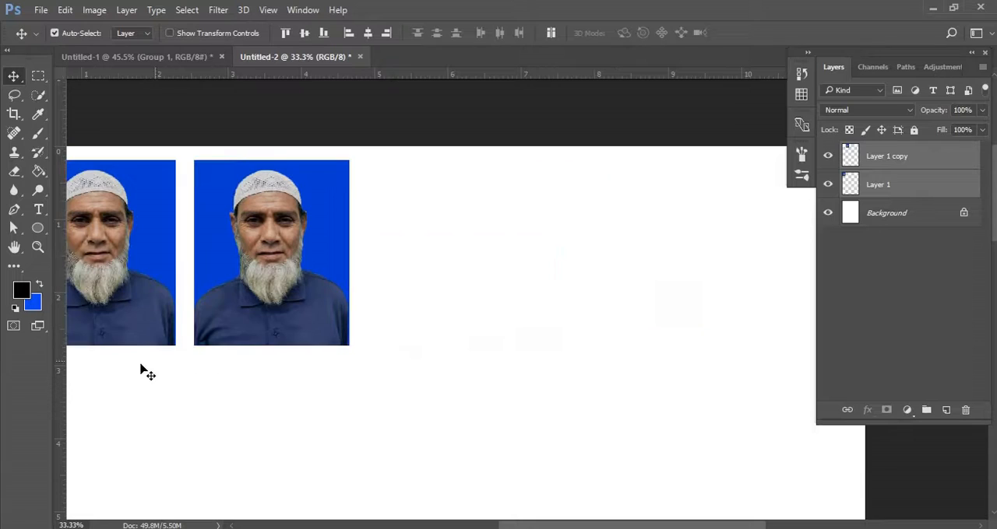
drag(265, 290, 622, 304)
Select all four portraits and duplicate the row directly beneath, leaving a narrow gap.
key(ctrl+minus)
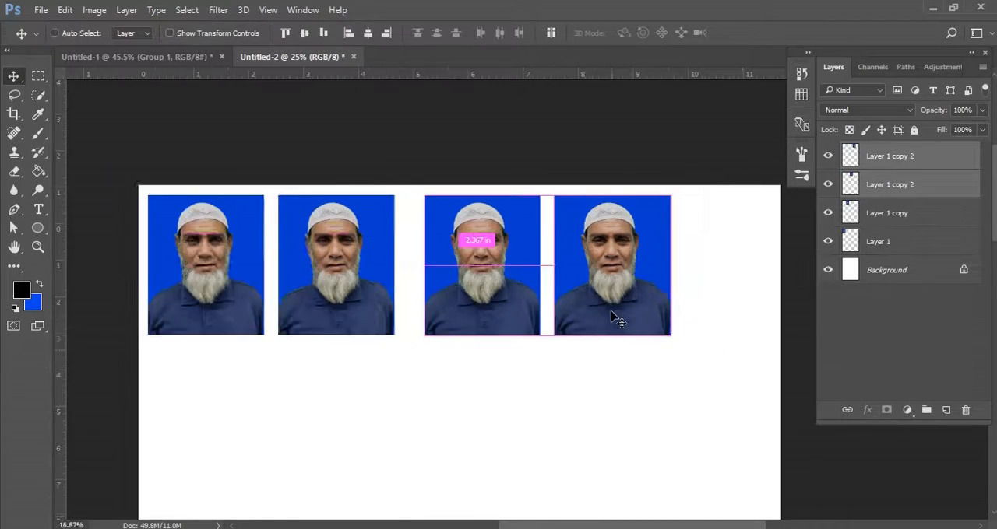
key(ctrl+minus)
drag(586, 353, 590, 329)
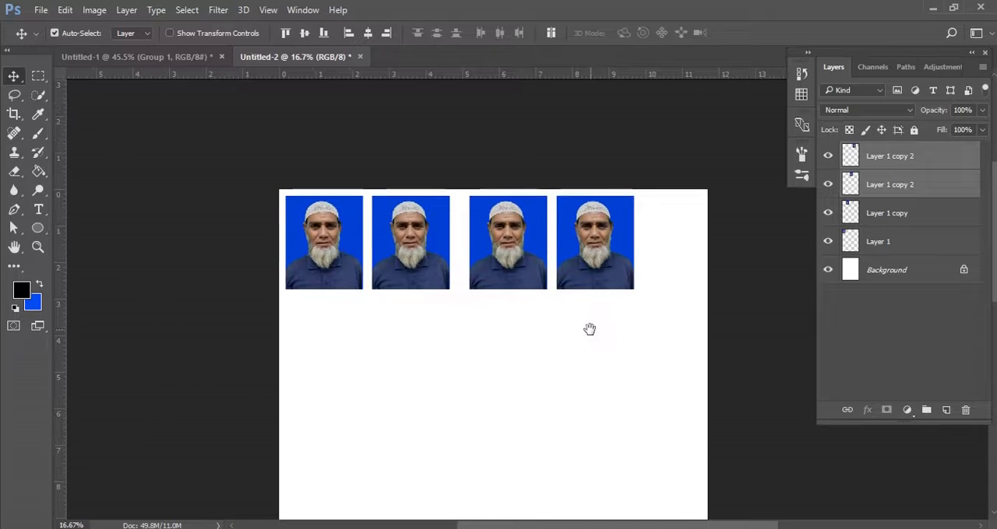
drag(340, 332, 578, 356)
drag(335, 428, 612, 245)
drag(562, 306, 562, 242)
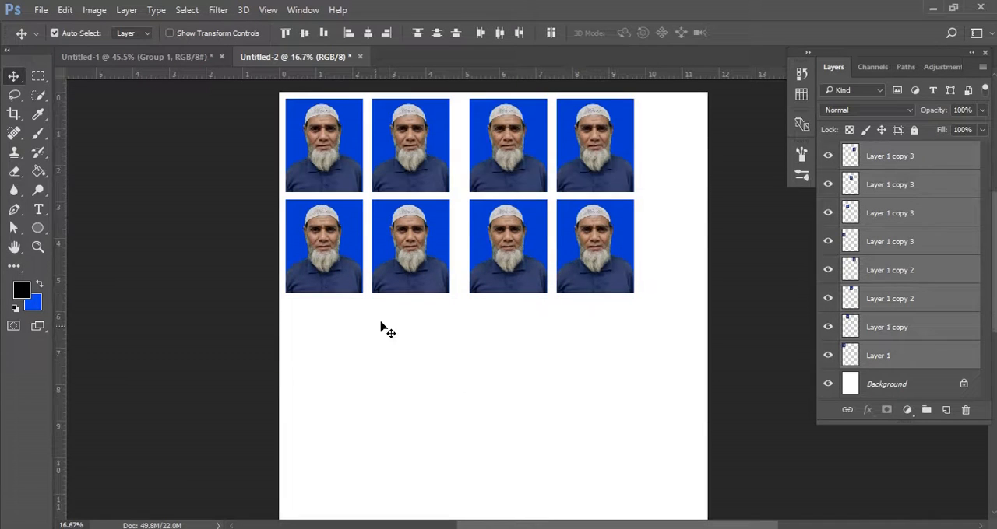
Select all eight portraits and duplicate both rows straight down, about 0.21 in below the second row.
mouse_move(354, 336)
mouse_down()
mouse_move(612, 182)
mouse_move(613, 165)
mouse_up()
drag(580, 192, 567, 352)
key(ctrl)
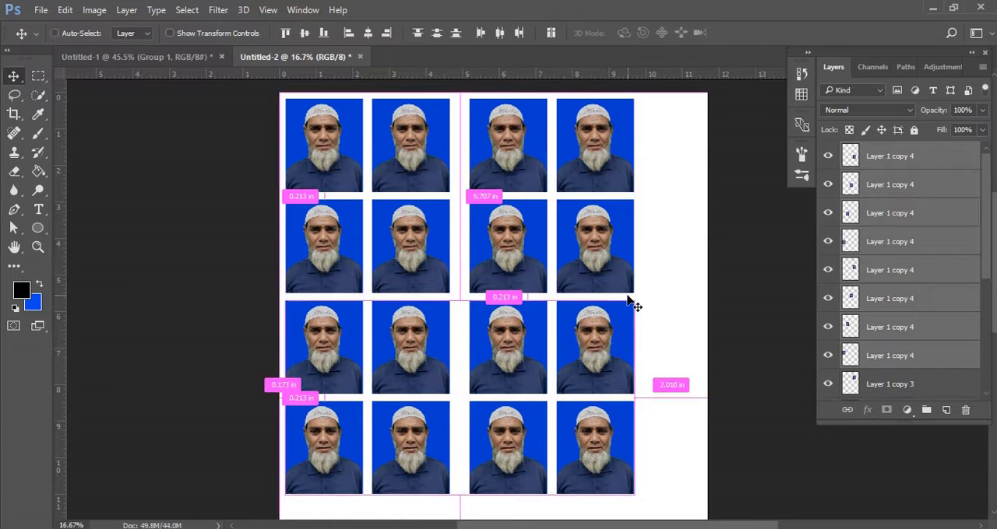
key(ctrl+plus)
key(ctrl+plus)
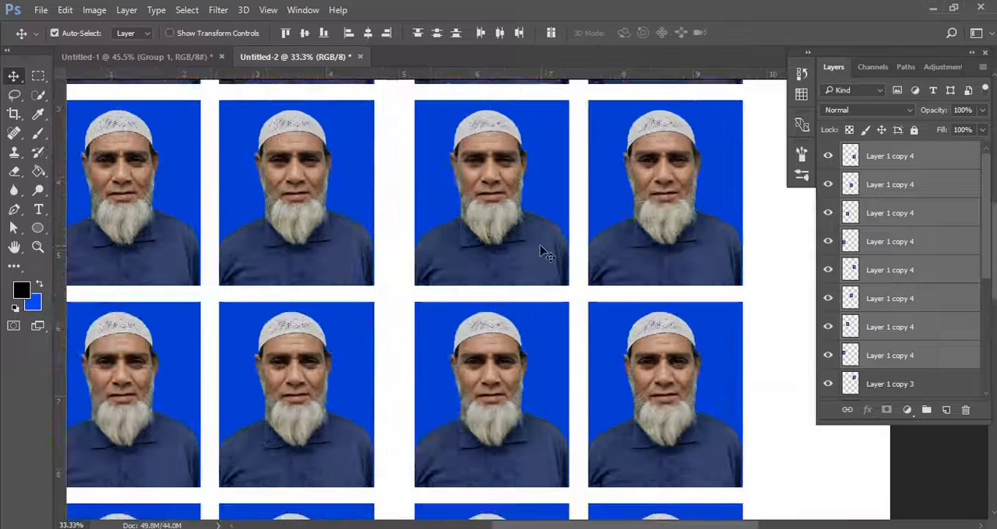
drag(582, 353, 605, 299)
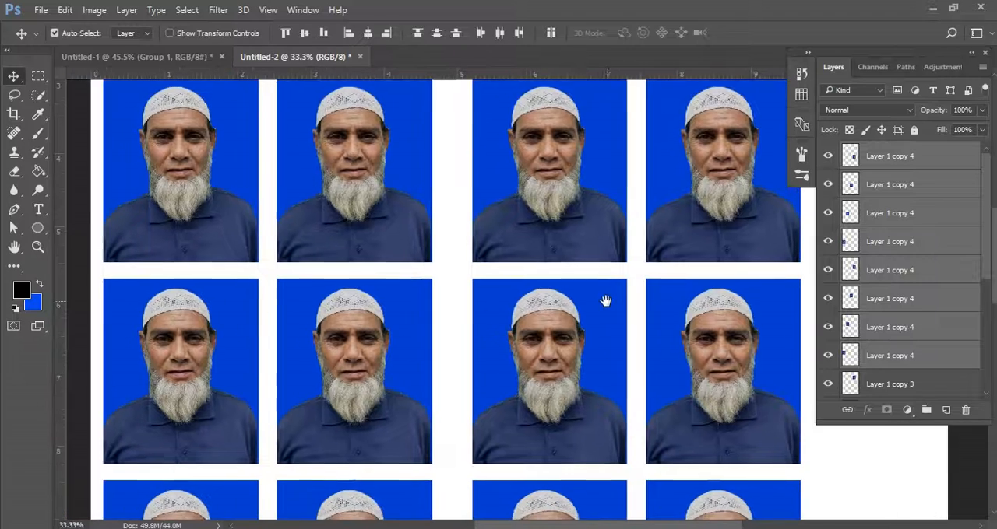
key(ctrl+minus)
key(ctrl+minus)
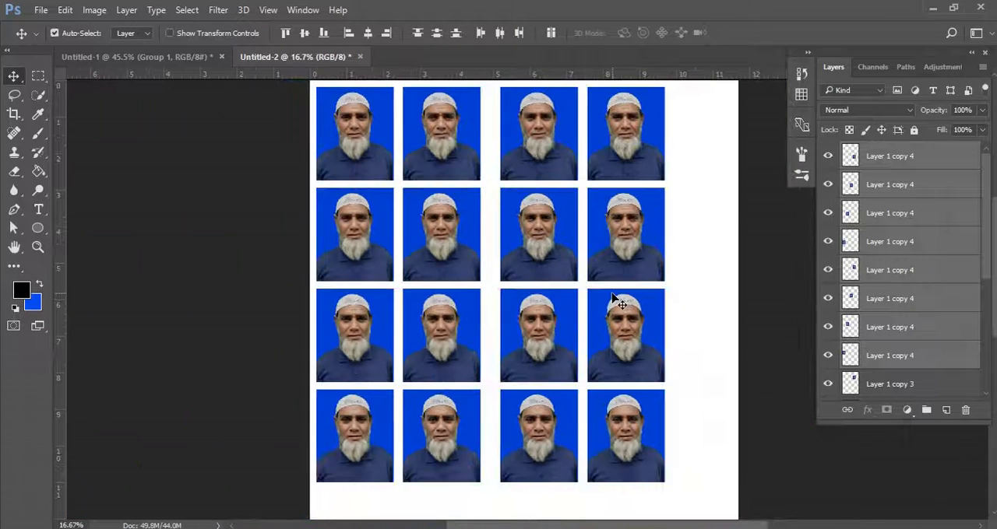